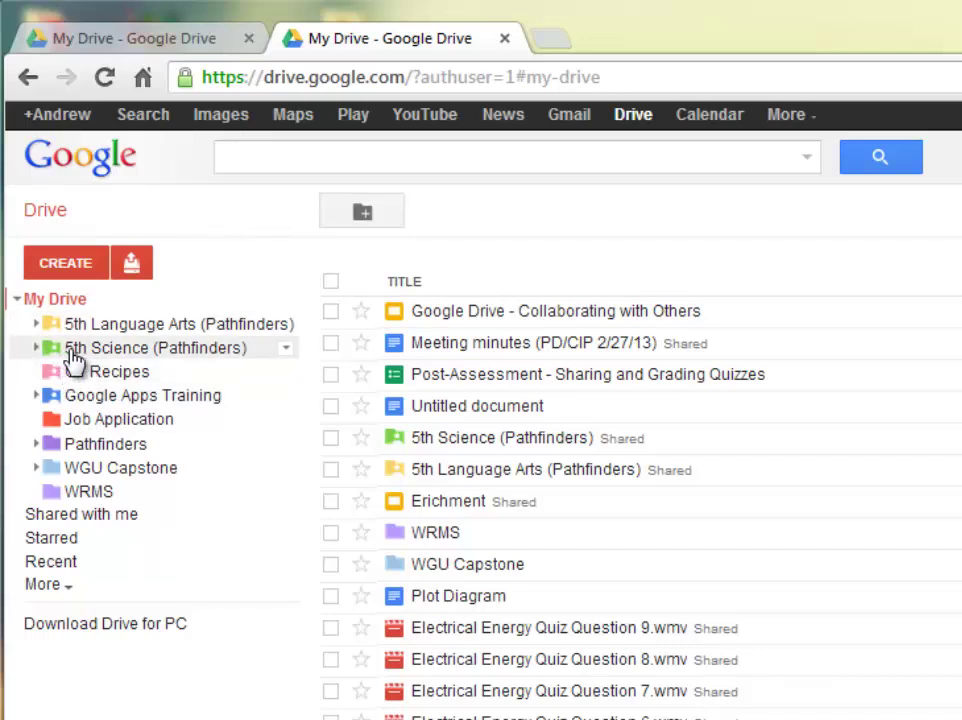
Open the 5th Science (Pathfinders) folder from the Drive sidebar.
{"action": "left_click", "coordinate": [136, 357]}
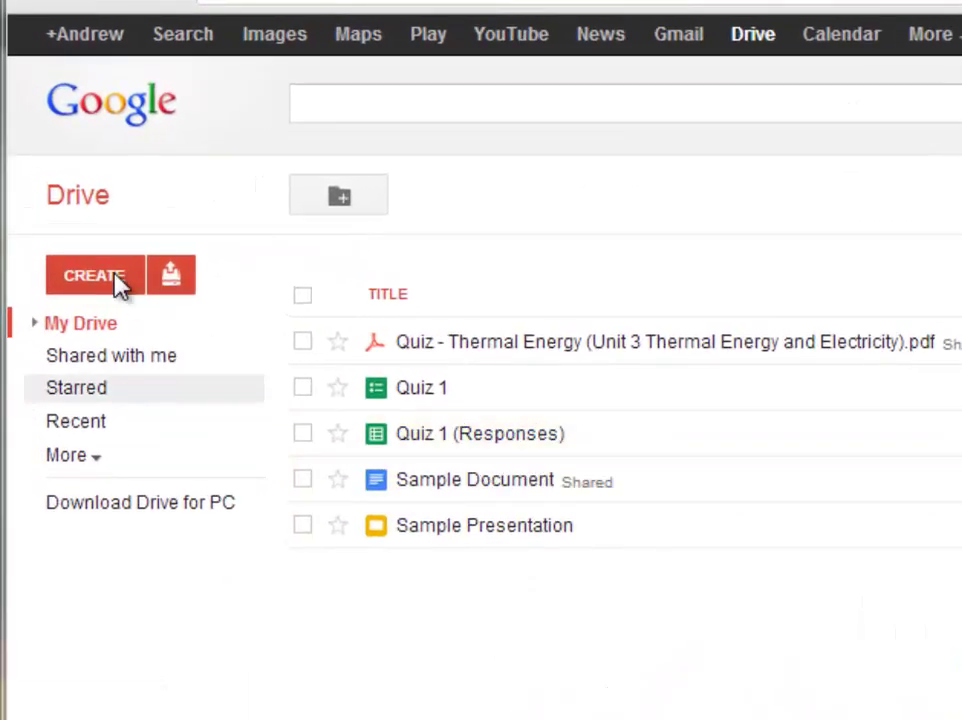
Create a new folder in My Drive named 'Sample Folder'.
{"action": "left_click", "coordinate": [116, 281]}
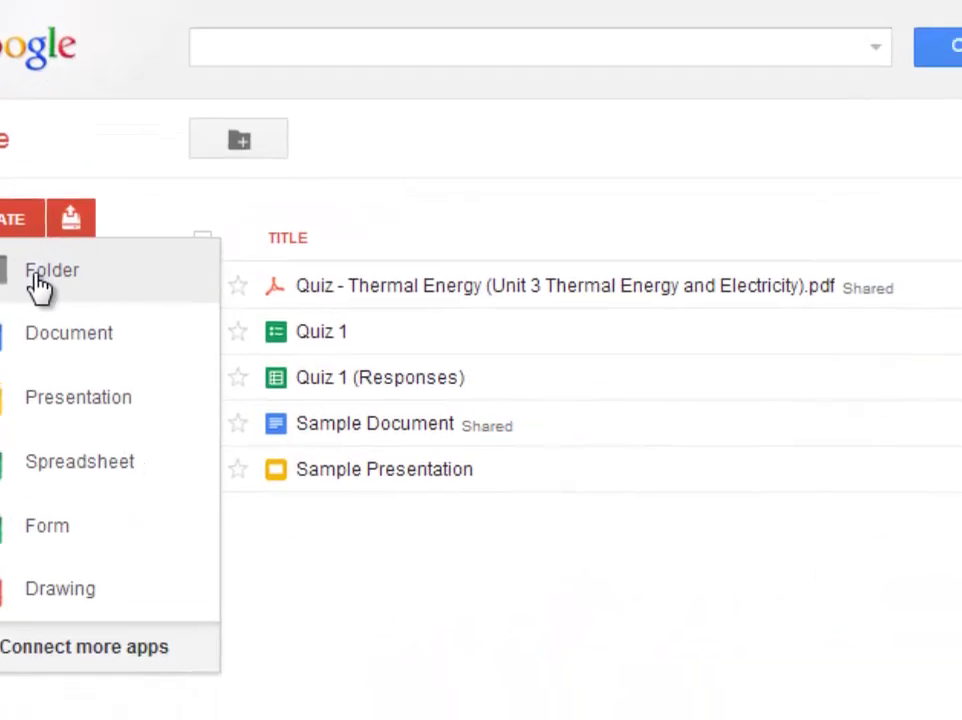
{"action": "left_click", "coordinate": [138, 330]}
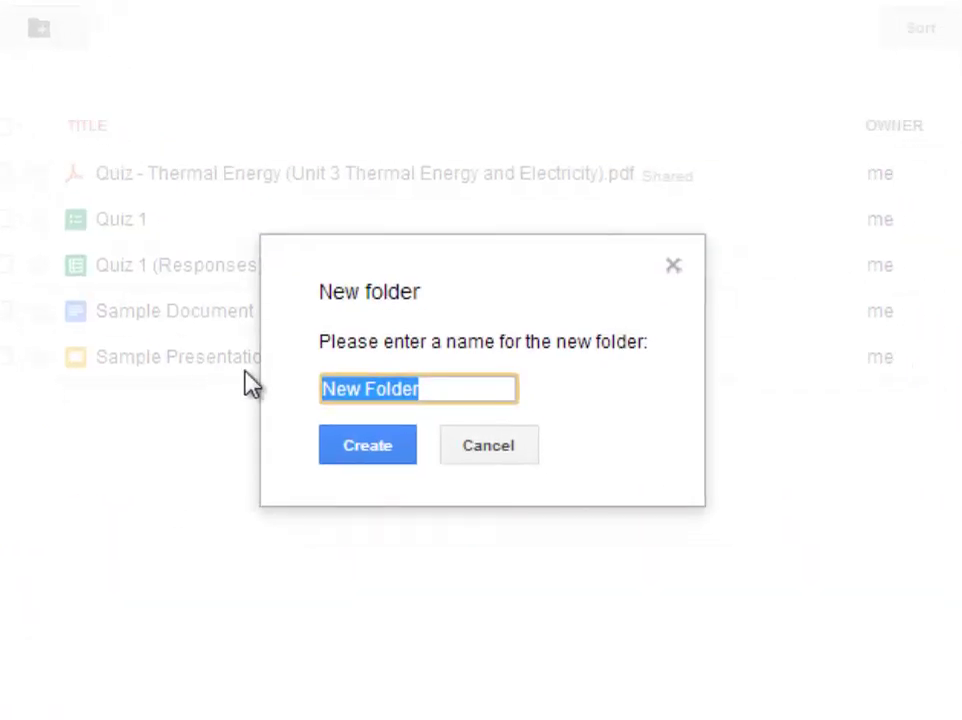
{"action": "key", "text": "BackSpace"}
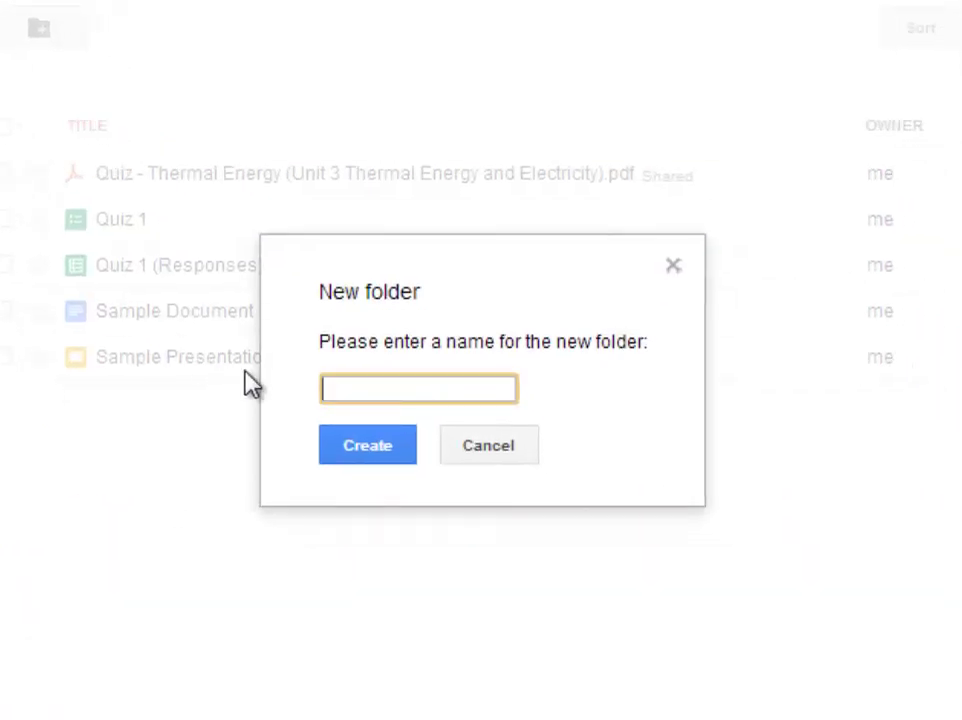
{"action": "type", "text": "Sample Fole"}
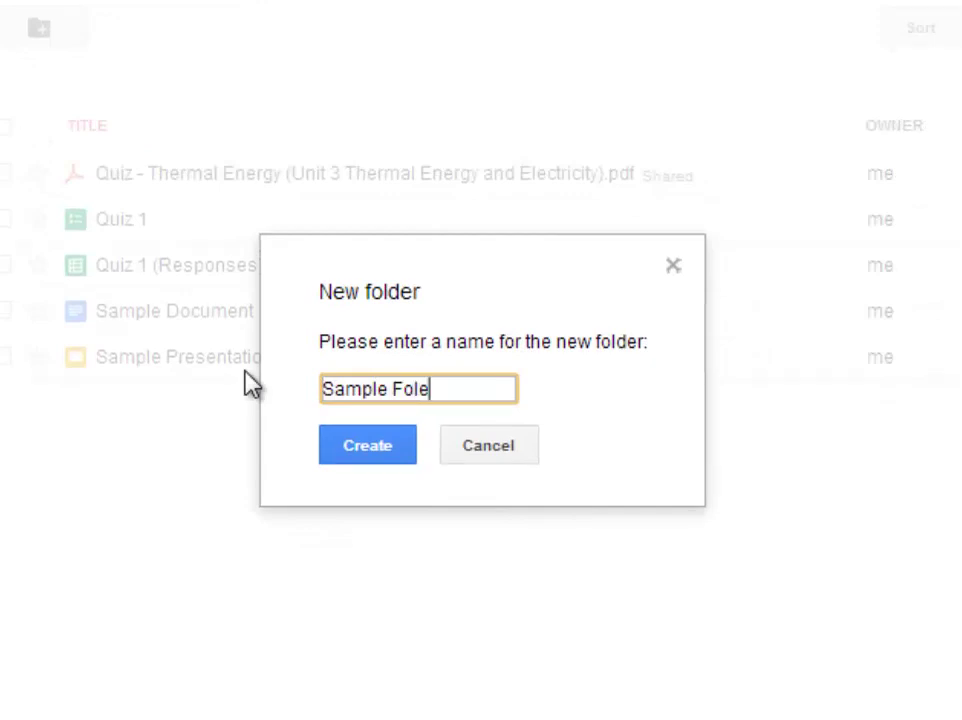
{"action": "key", "text": "BackSpace"}
{"action": "type", "text": "der"}
{"action": "left_click", "coordinate": [360, 458]}
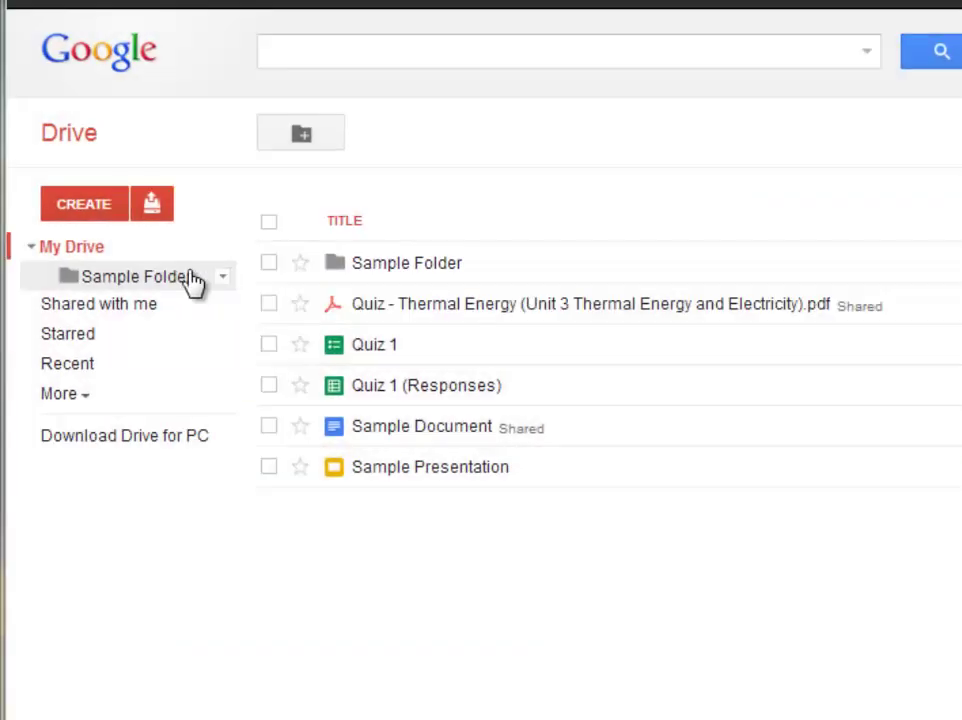
Change Sample Folder's colour to the dark green swatch.
{"action": "left_click", "coordinate": [31, 247]}
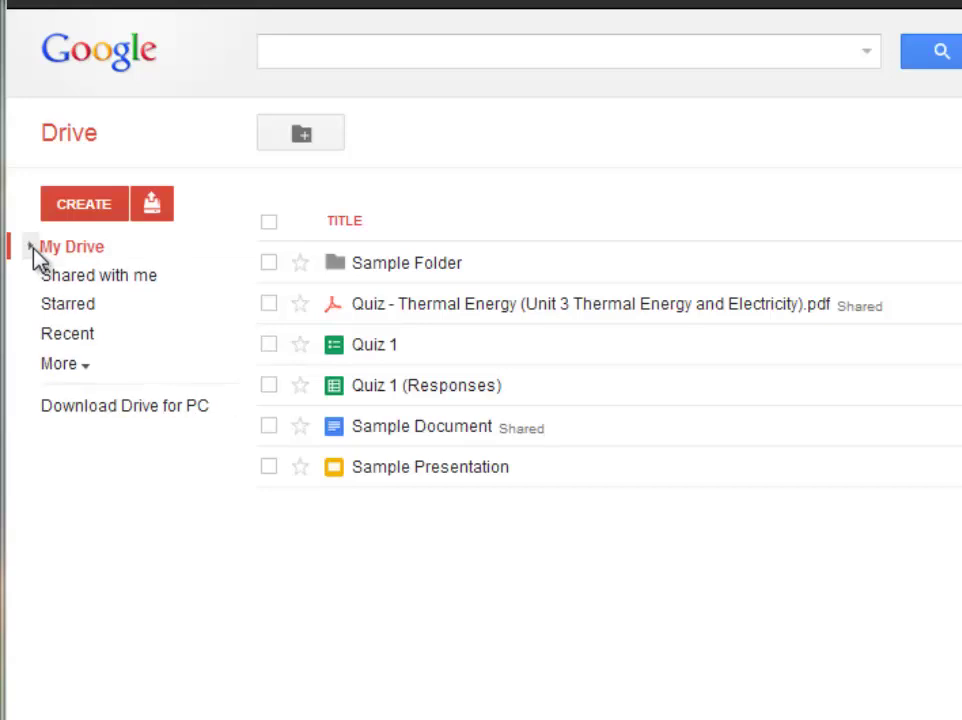
{"action": "left_click", "coordinate": [32, 249]}
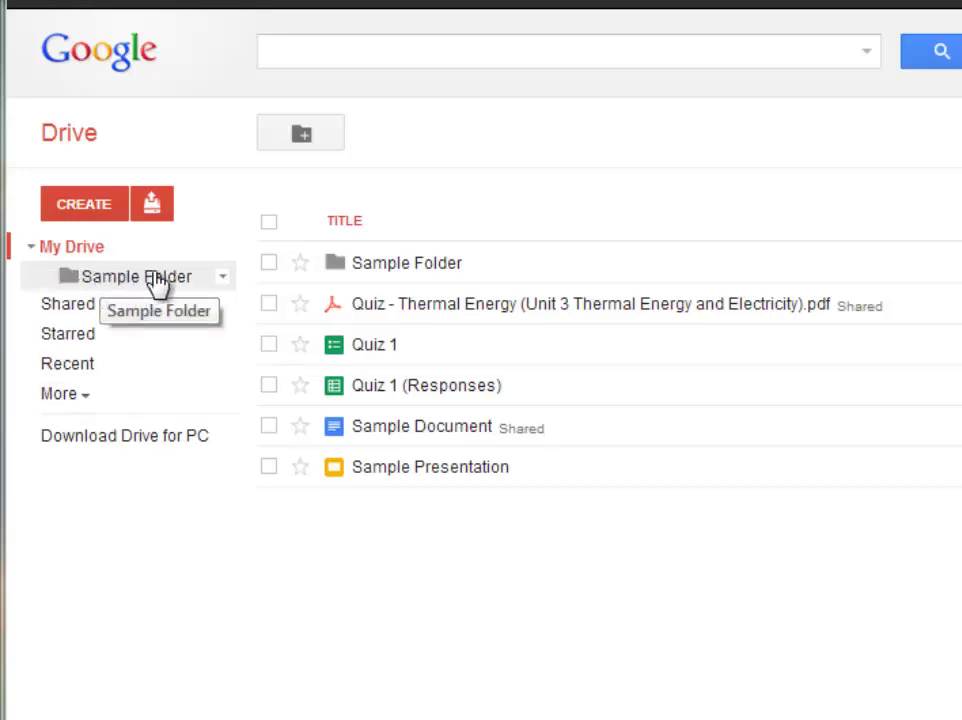
{"action": "left_click", "coordinate": [221, 280]}
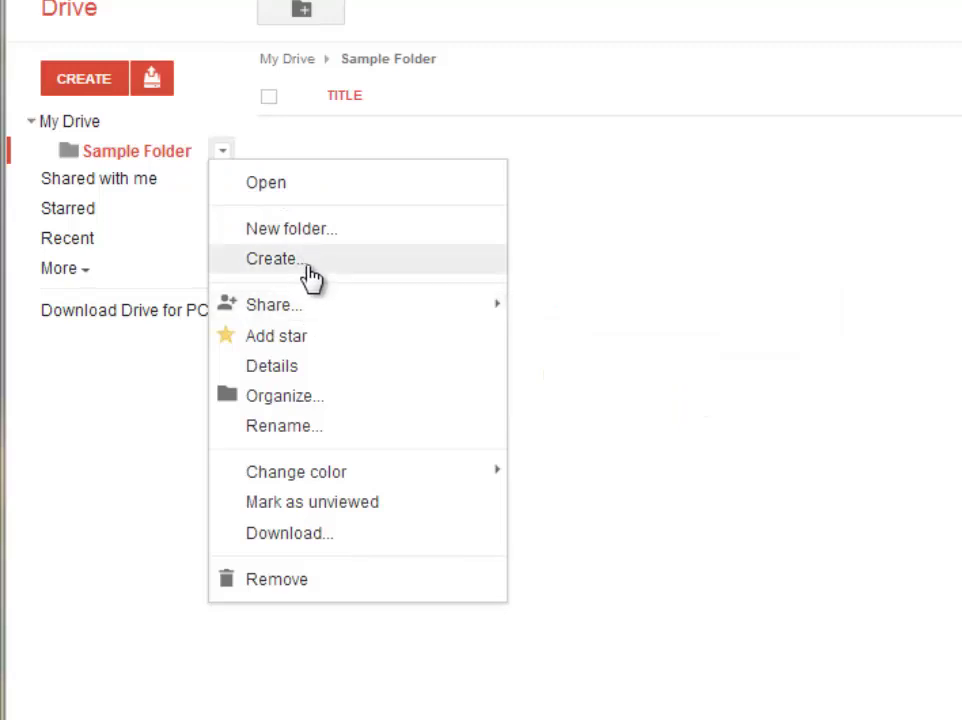
{"action": "mouse_move", "coordinate": [314, 314]}
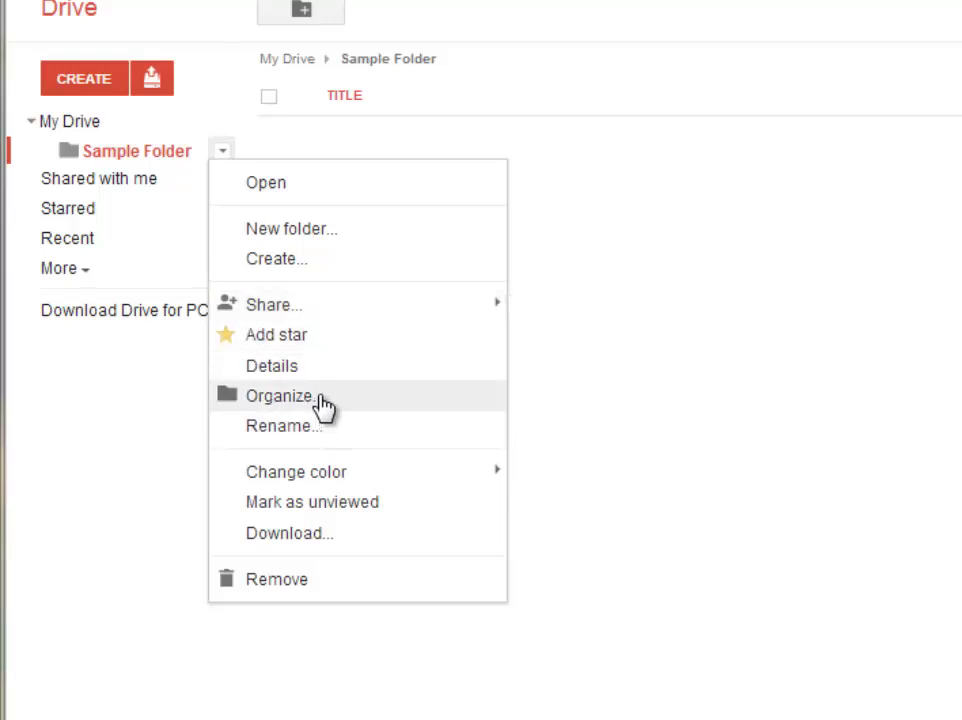
{"action": "mouse_move", "coordinate": [333, 484]}
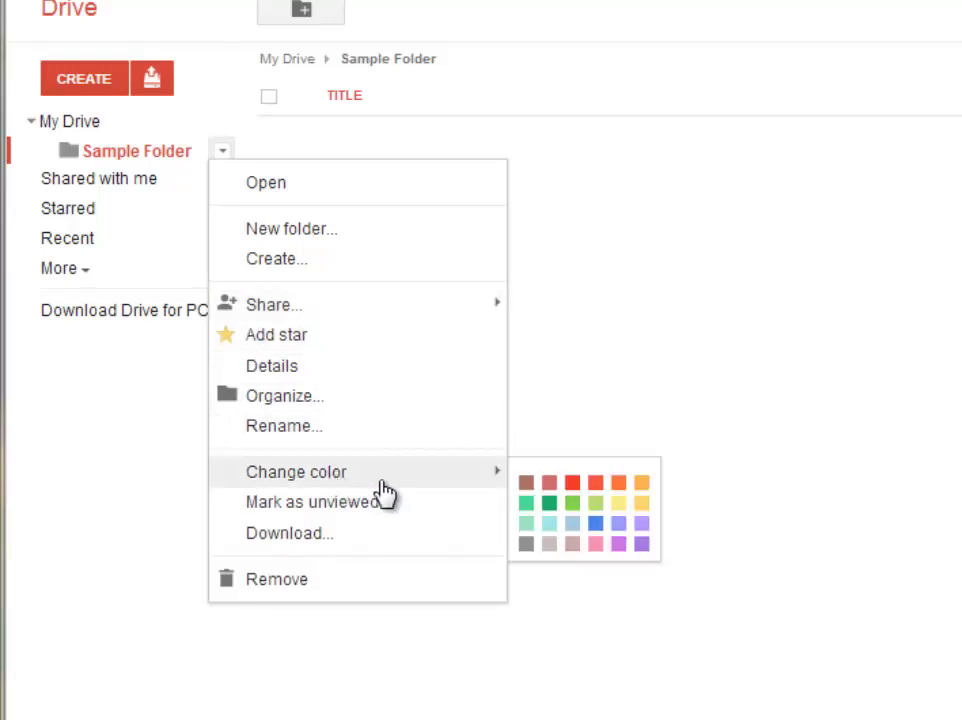
{"action": "left_click", "coordinate": [549, 503]}
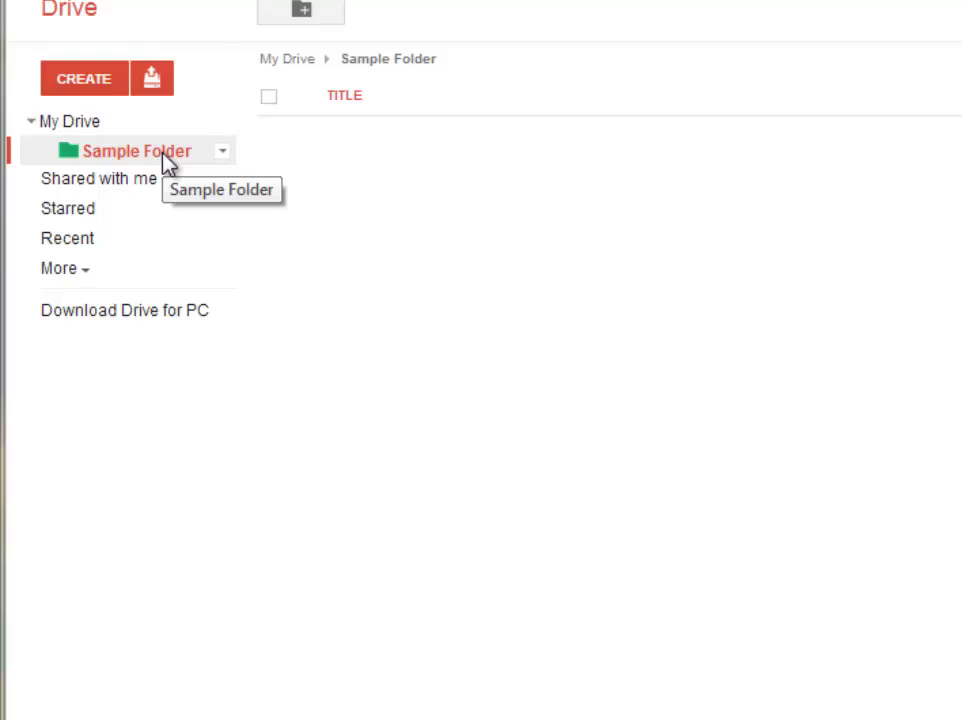
In Sample Folder's sharing settings, add a collaborator's e-mail with Can edit permission.
{"action": "left_click", "coordinate": [224, 154]}
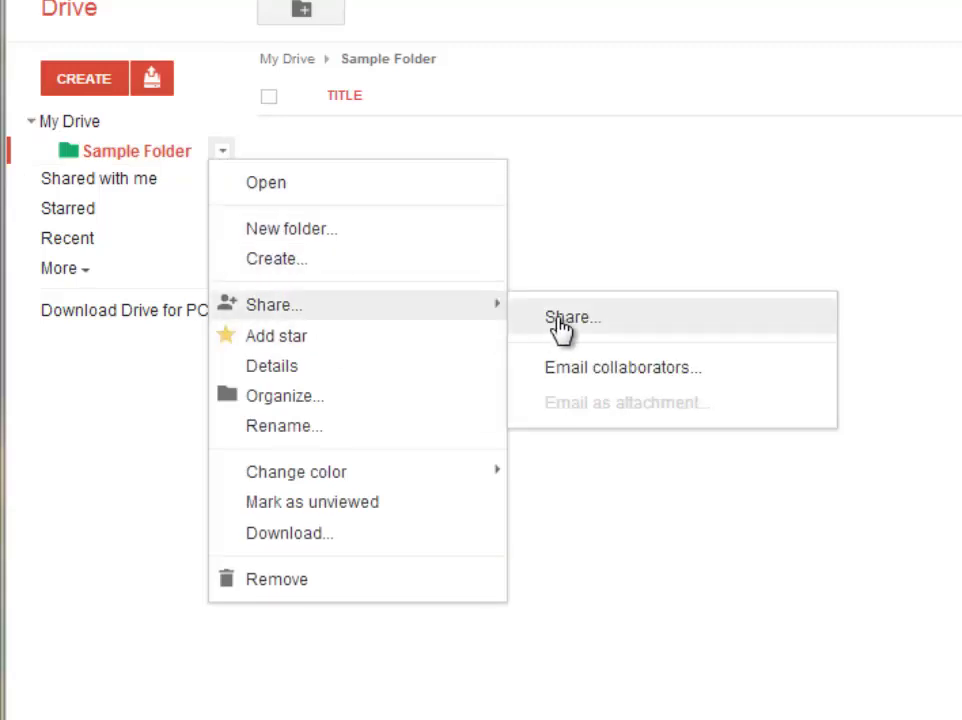
{"action": "left_click", "coordinate": [560, 322]}
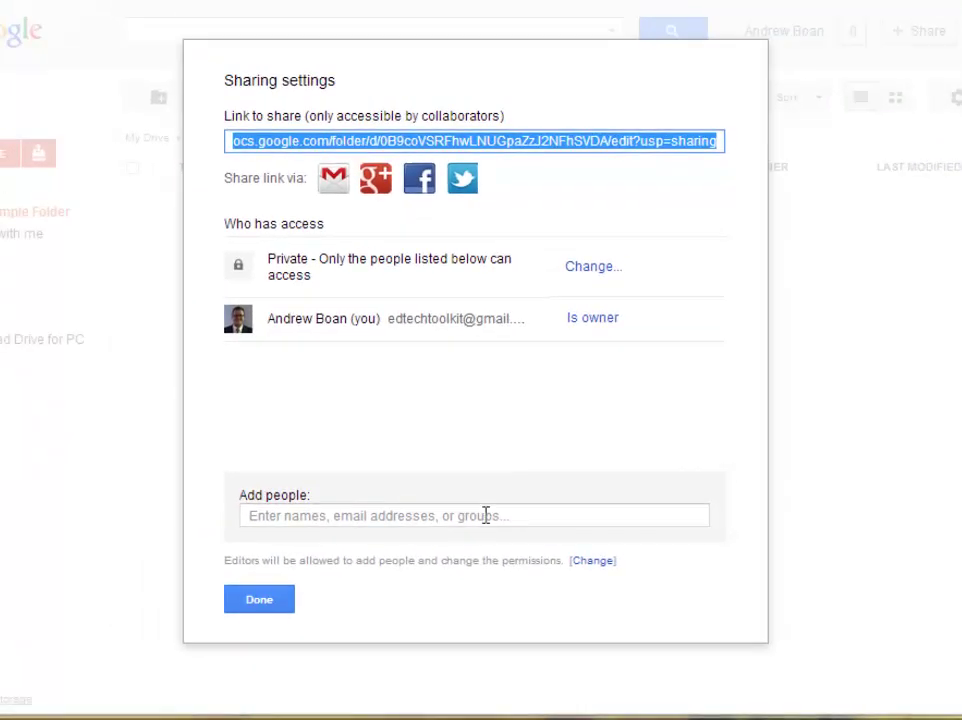
{"action": "left_click", "coordinate": [486, 515]}
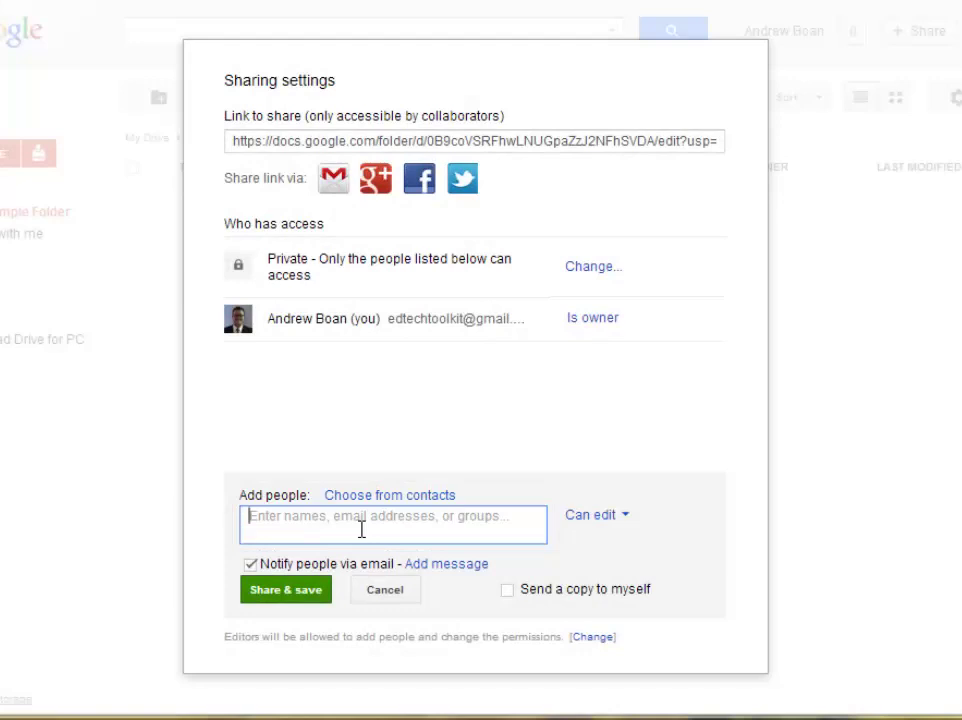
{"action": "type", "text": "yourname@"}
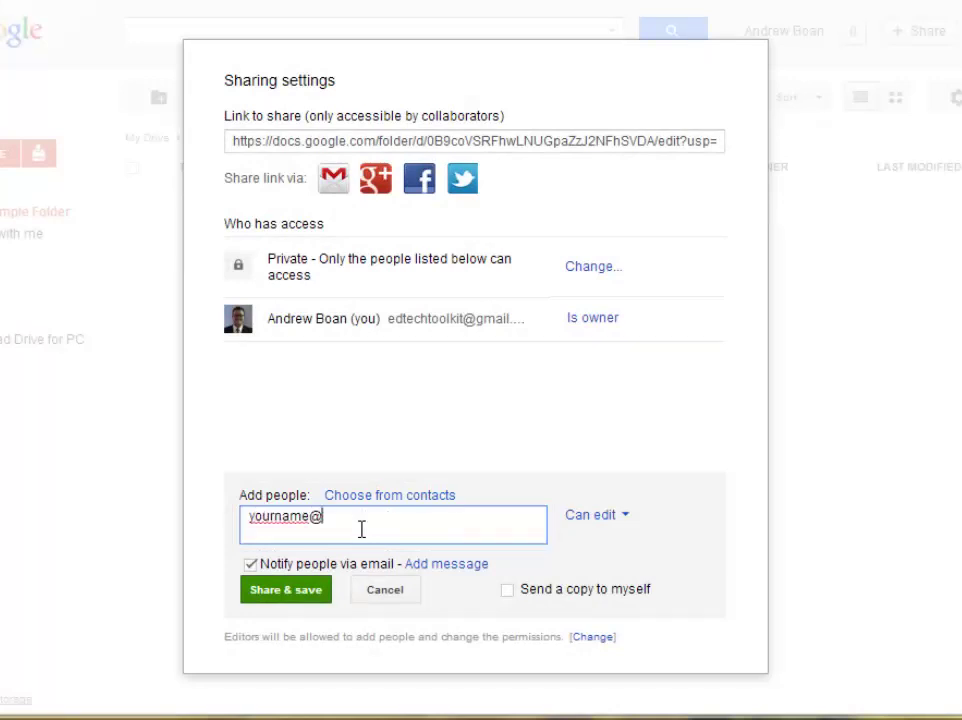
{"action": "type", "text": "gmail.com"}
{"action": "left_click", "coordinate": [630, 530]}
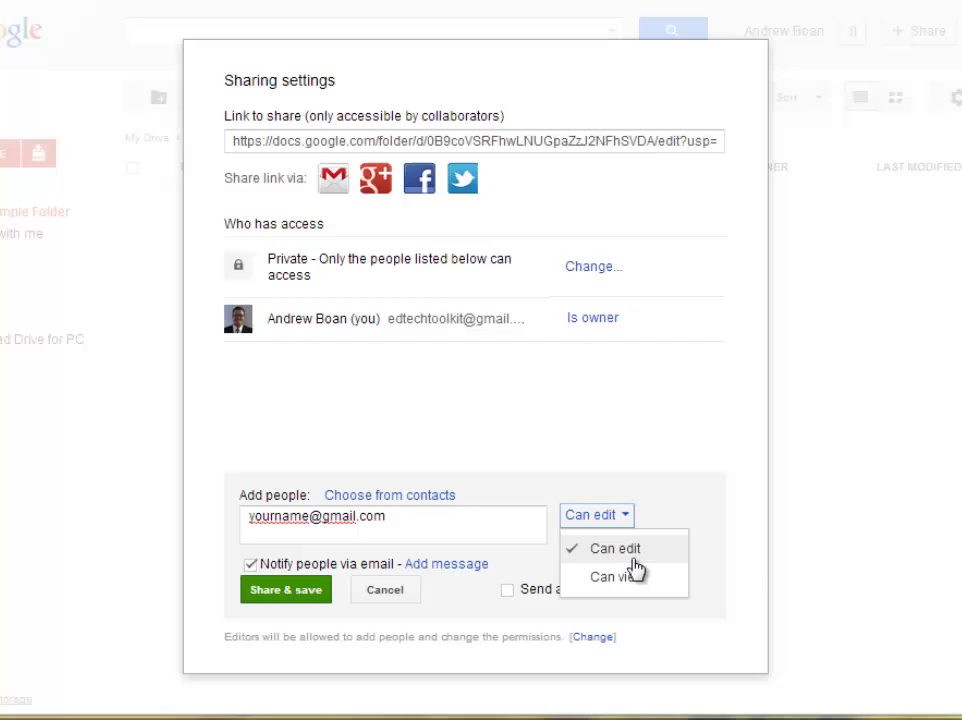
{"action": "left_click", "coordinate": [627, 515]}
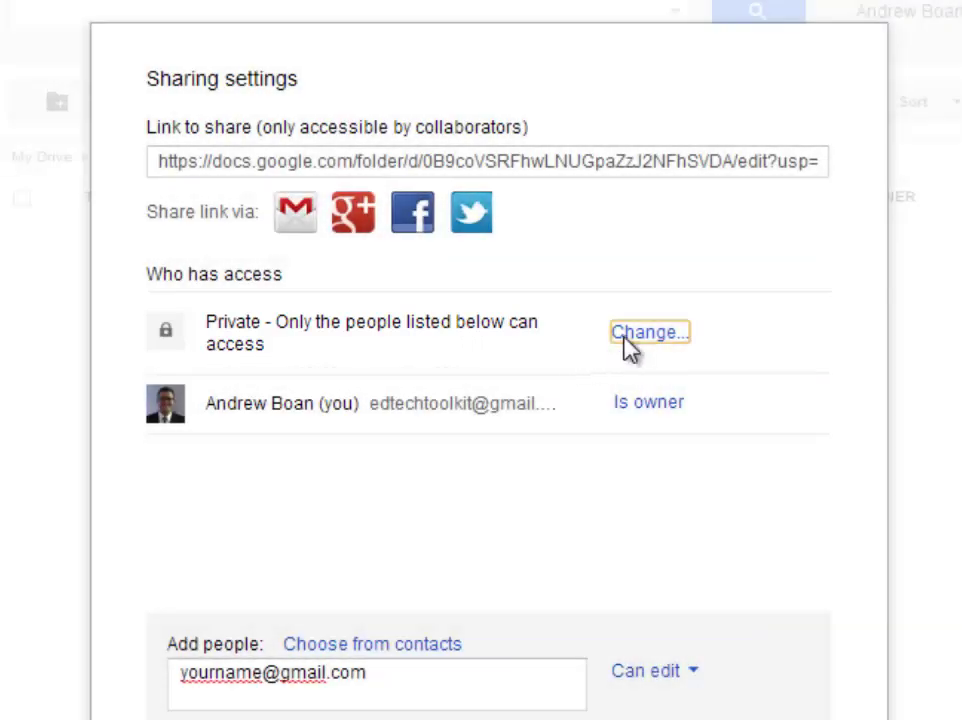
{"action": "left_click", "coordinate": [625, 334]}
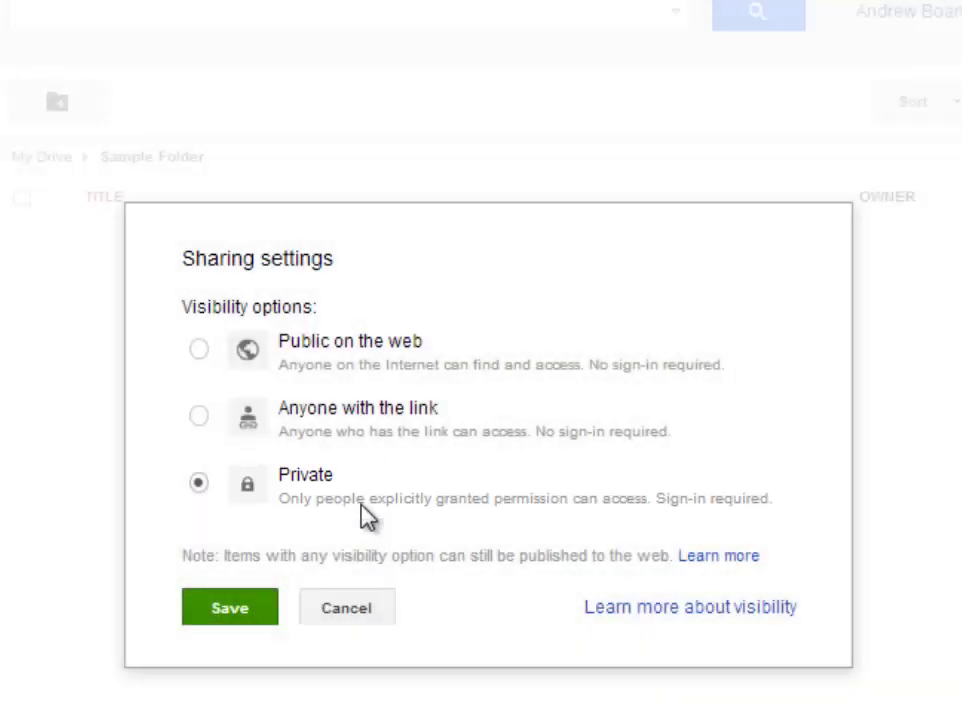
{"action": "left_click", "coordinate": [332, 512]}
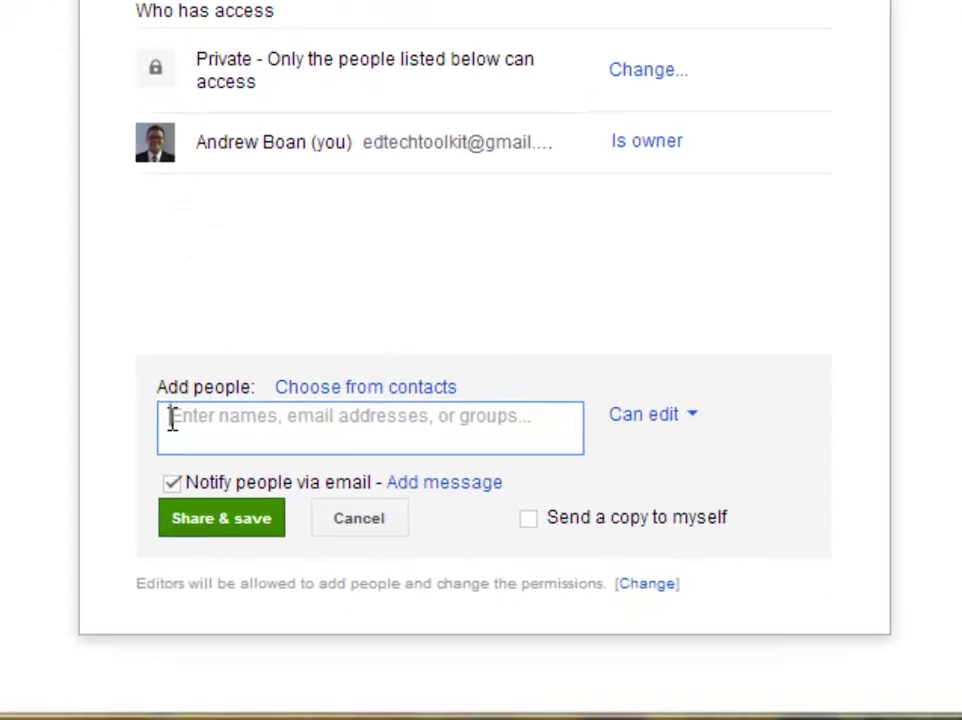
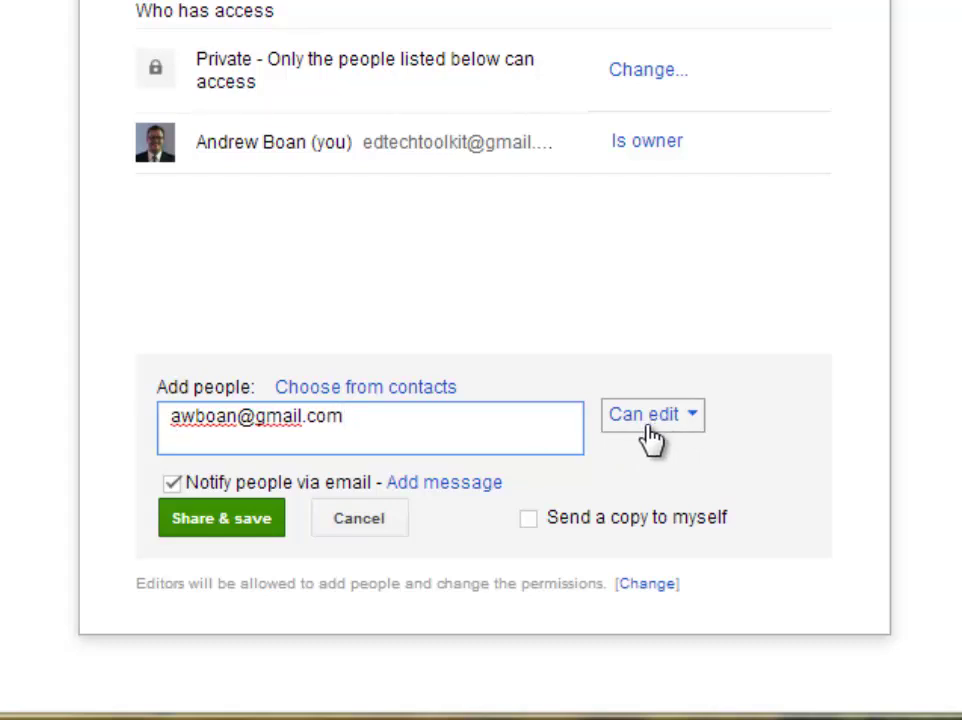
Enter the collaborator's e-mail and share Sample Folder with edit access.
{"action": "left_click", "coordinate": [252, 530]}
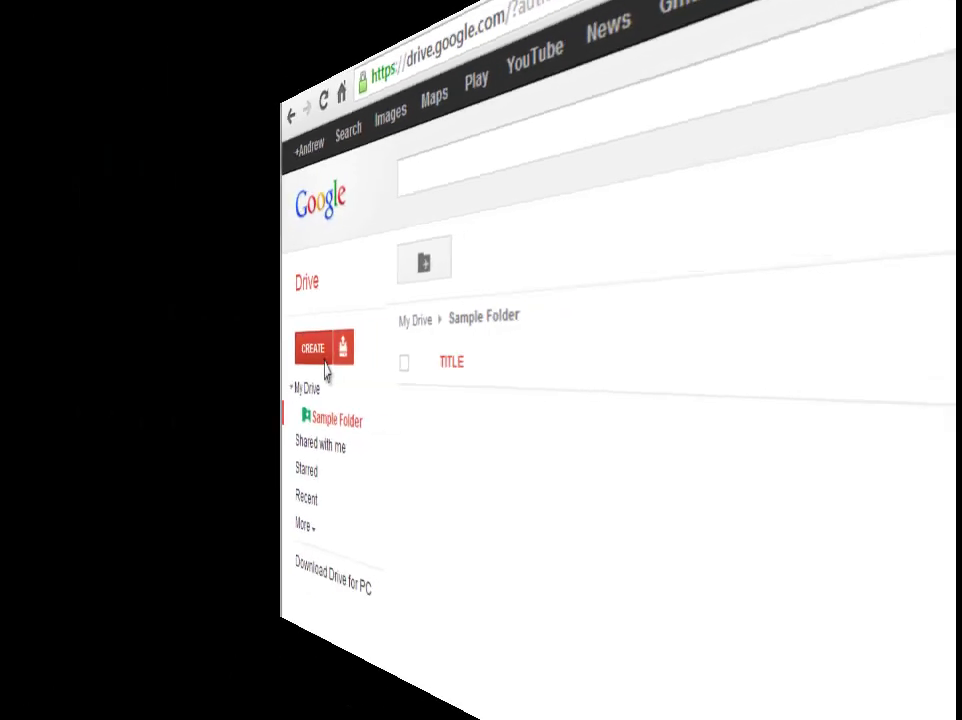
Move the Quiz - Thermal Energy PDF from My Drive into Sample Folder, then view the folder.
{"action": "left_click", "coordinate": [157, 393]}
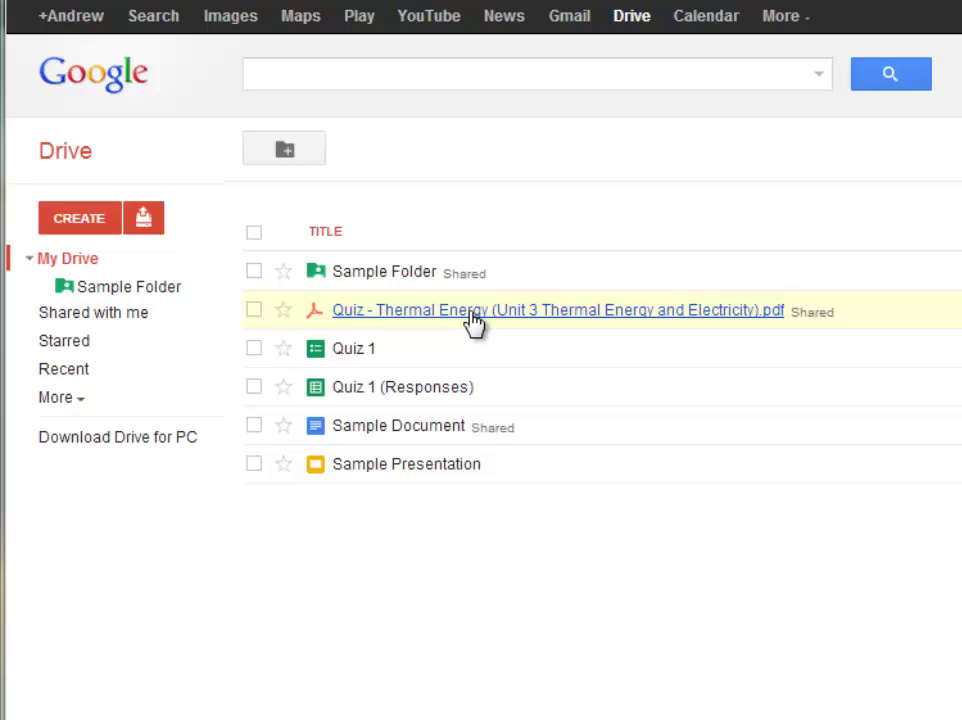
{"action": "left_click_drag", "start_coordinate": [468, 326], "coordinate": [168, 298]}
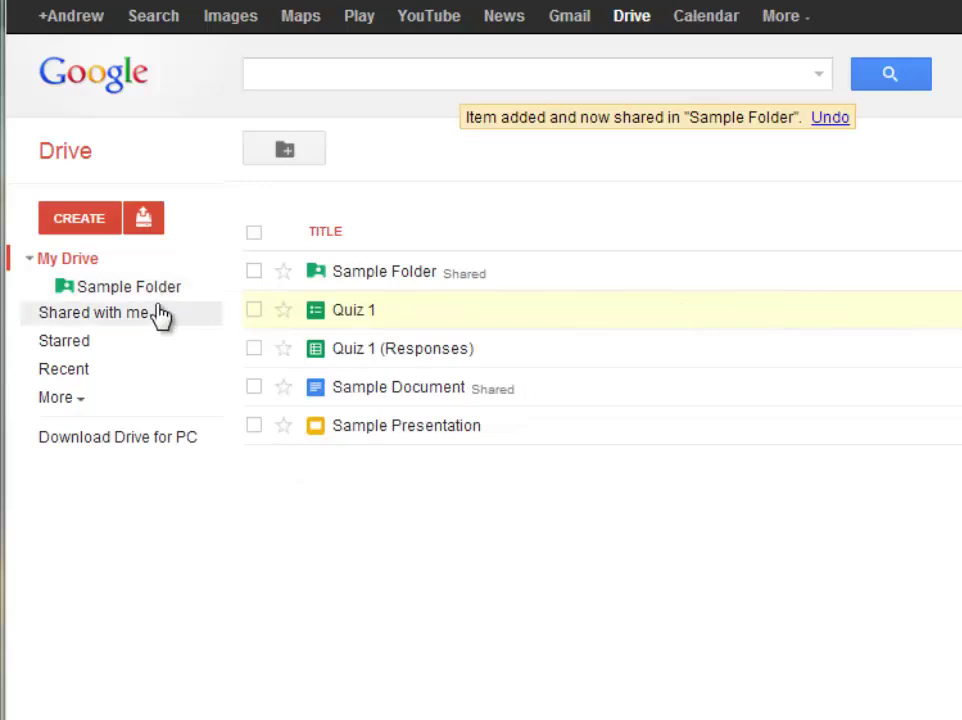
{"action": "left_click", "coordinate": [111, 294]}
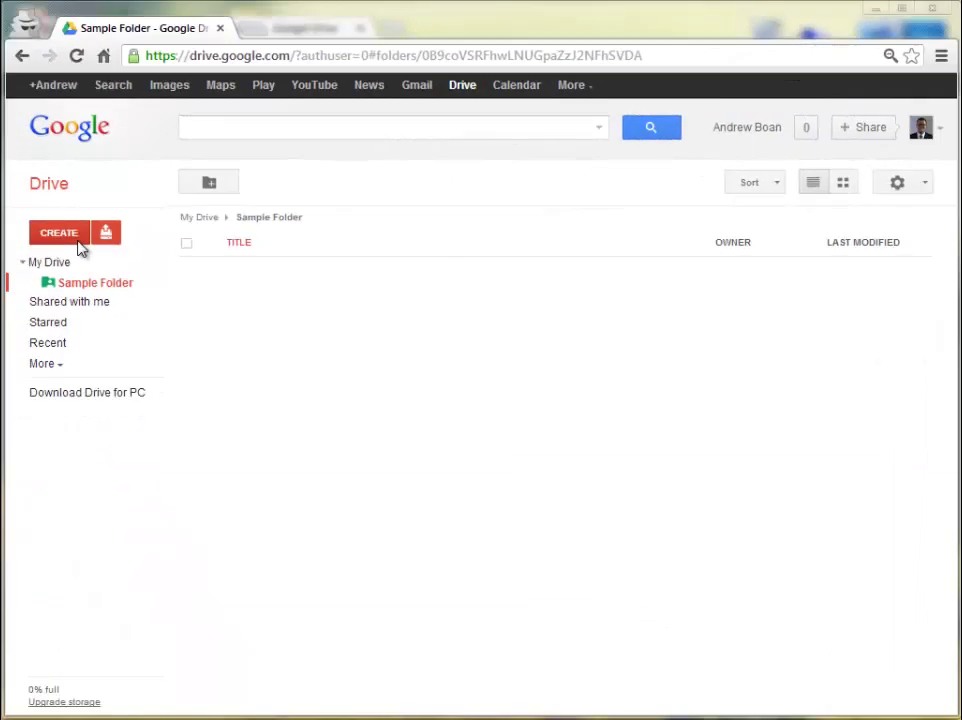
Create a new Google Docs document inside Sample Folder.
{"action": "left_click", "coordinate": [78, 241]}
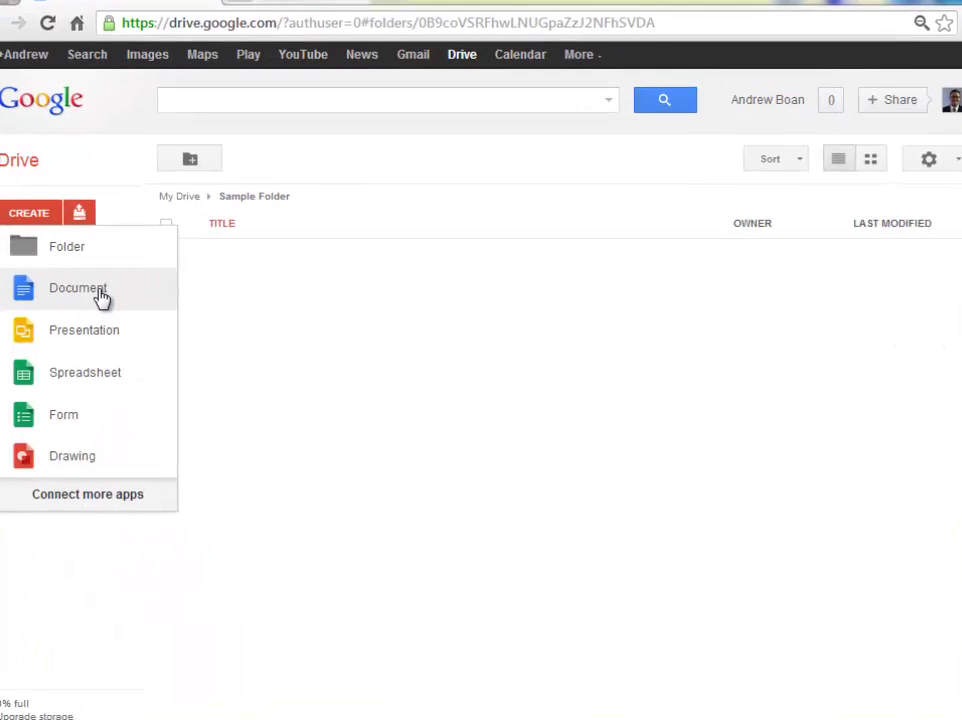
{"action": "left_click", "coordinate": [100, 292]}
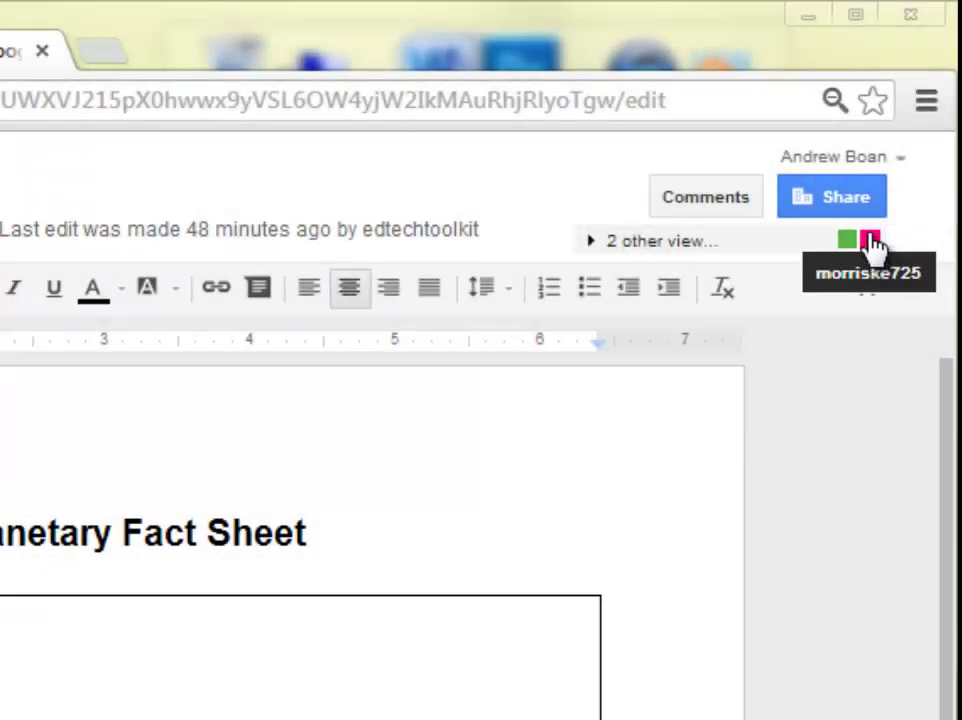
Check the other viewers and place the cursor after 'Neptune' on the Name line.
{"action": "left_click", "coordinate": [873, 245]}
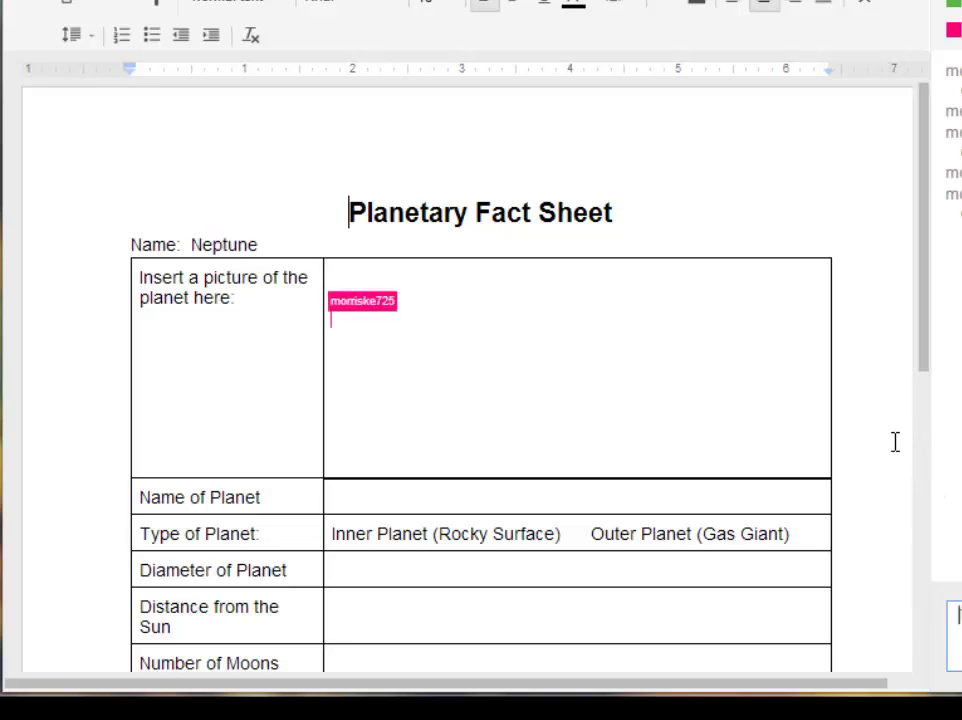
{"action": "left_click_drag", "start_coordinate": [259, 243], "coordinate": [196, 243]}
{"action": "left_click", "coordinate": [268, 247]}
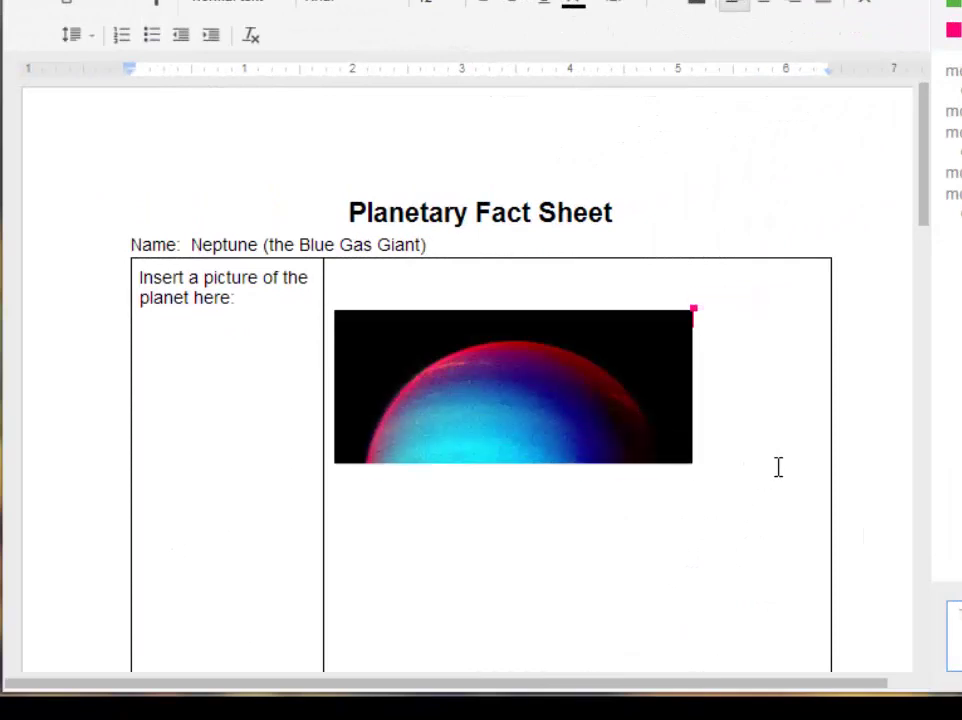
Select the Neptune picture in the fact sheet table.
{"action": "scroll", "coordinate": [827, 400], "scroll_direction": "down", "scroll_amount": 10}
{"action": "scroll", "coordinate": [837, 419], "scroll_direction": "up", "scroll_amount": 8}
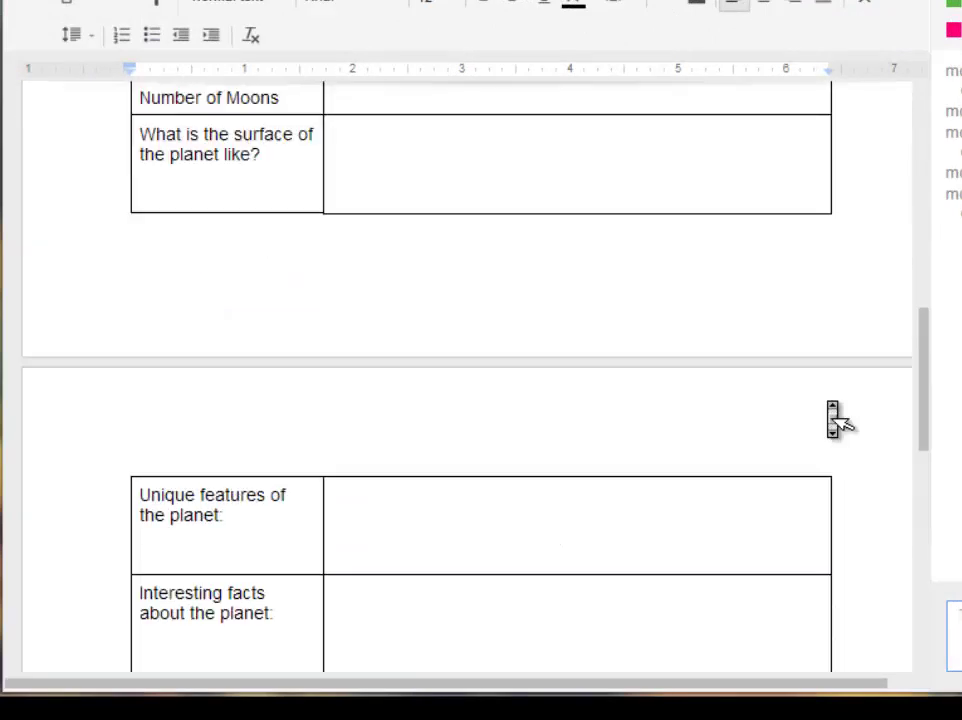
{"action": "scroll", "coordinate": [827, 400], "scroll_direction": "up", "scroll_amount": 4}
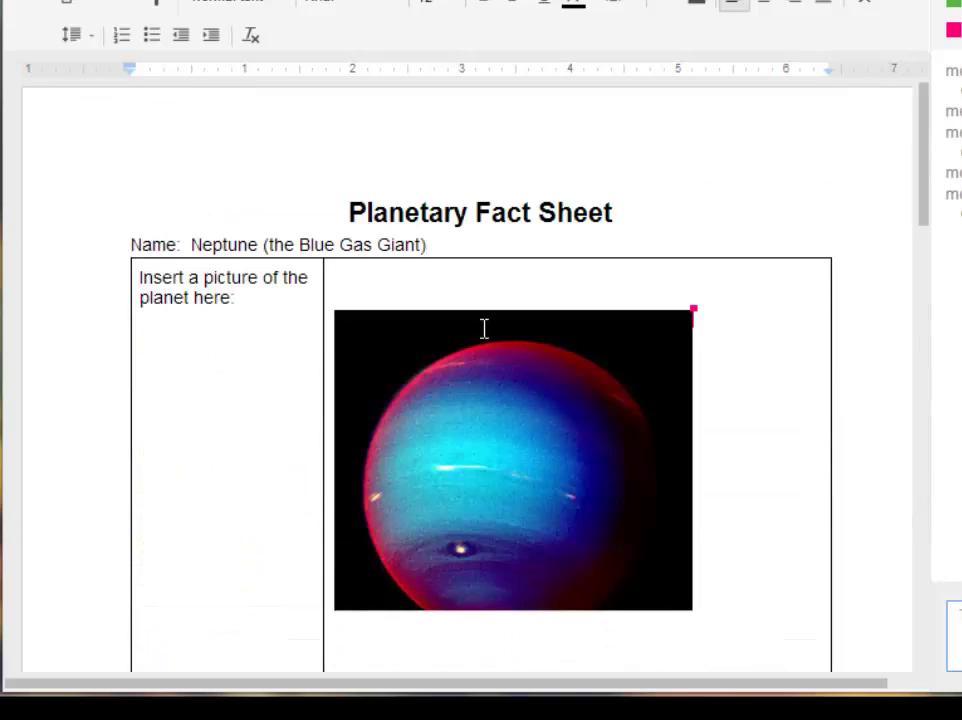
{"action": "scroll", "coordinate": [485, 385], "scroll_direction": "down", "scroll_amount": 2}
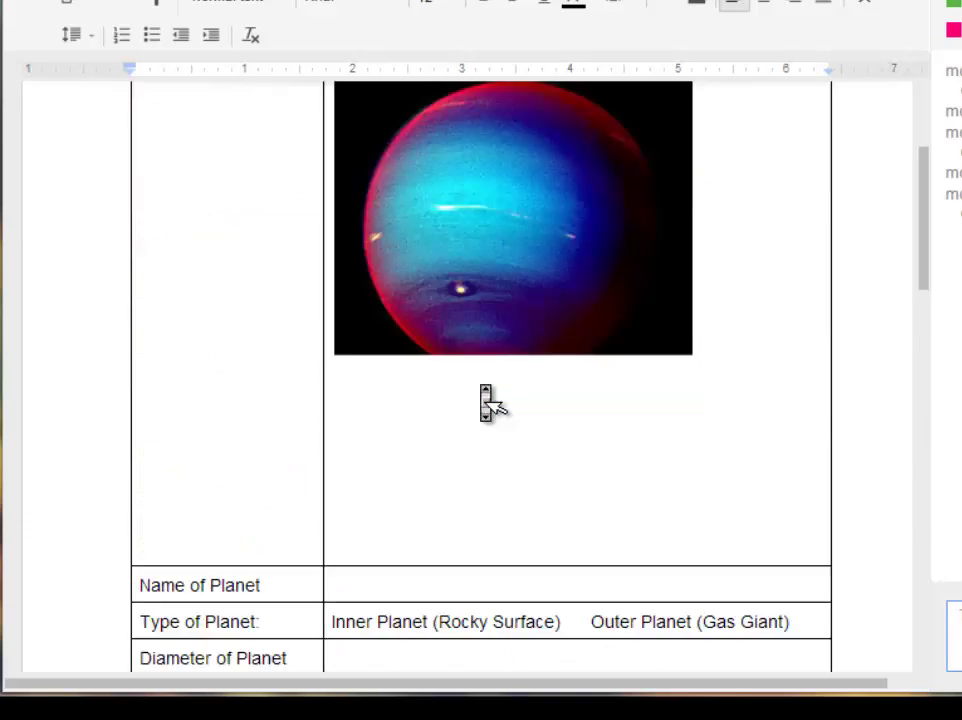
{"action": "scroll", "coordinate": [485, 397], "scroll_direction": "up", "scroll_amount": 3}
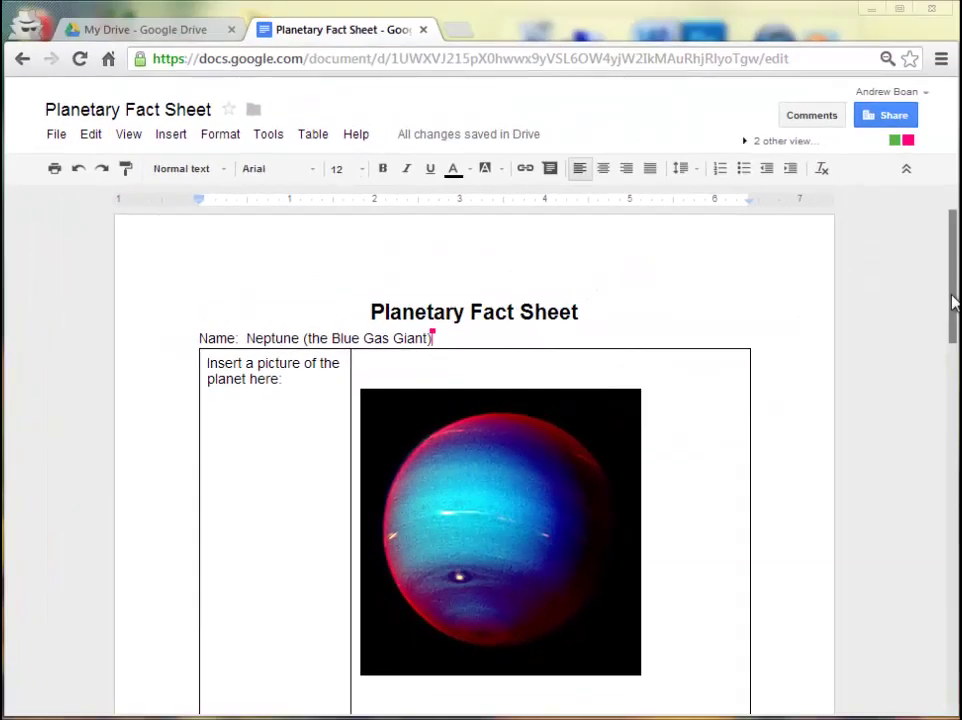
{"action": "left_click_drag", "start_coordinate": [955, 302], "coordinate": [953, 316]}
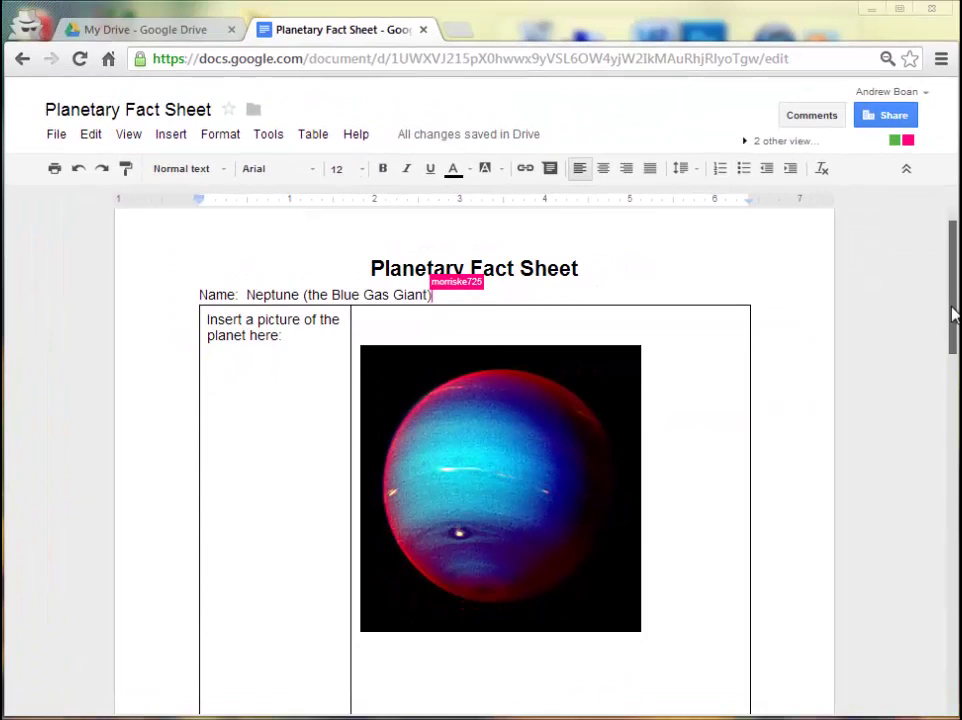
{"action": "left_click", "coordinate": [490, 453]}
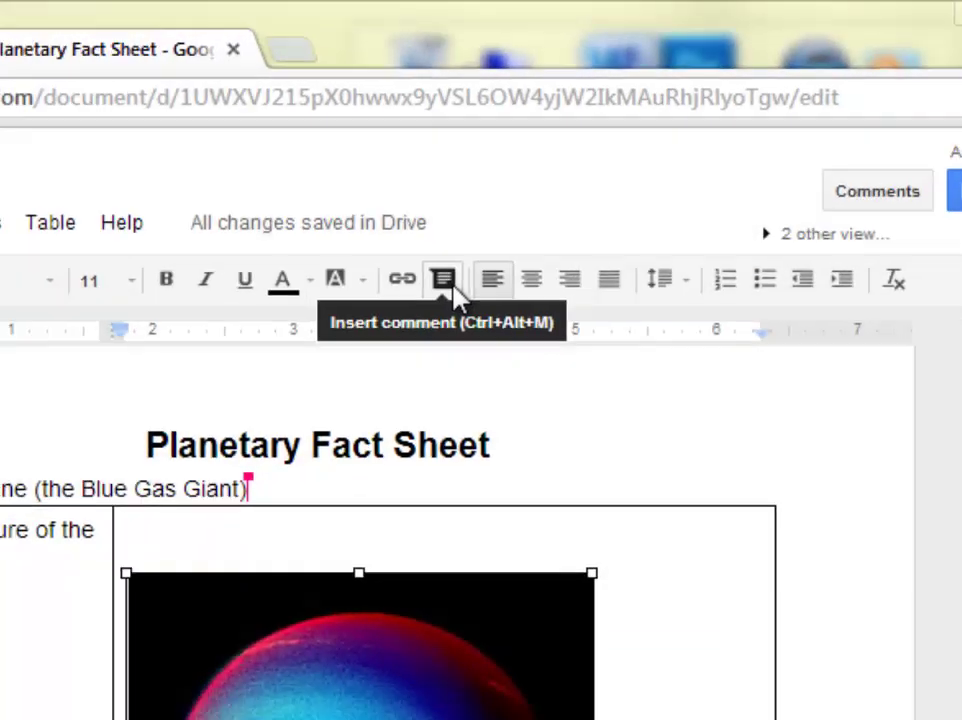
Comment 'Great picture. I really like it!' on the Neptune picture, then reload the page.
{"action": "left_click", "coordinate": [433, 292]}
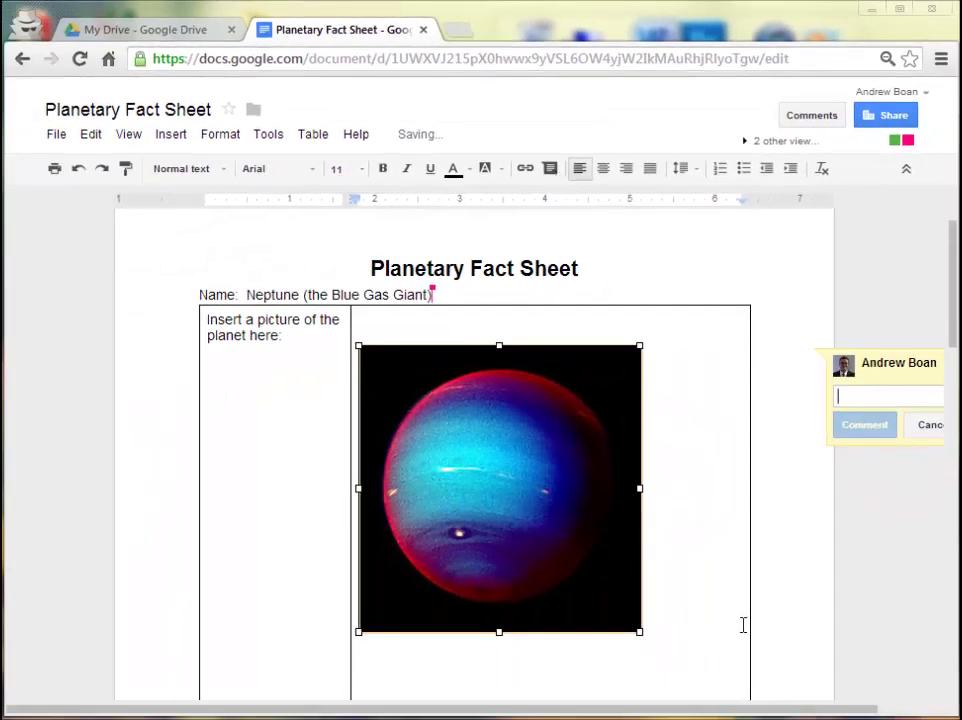
{"action": "left_click_drag", "start_coordinate": [745, 714], "coordinate": [822, 707]}
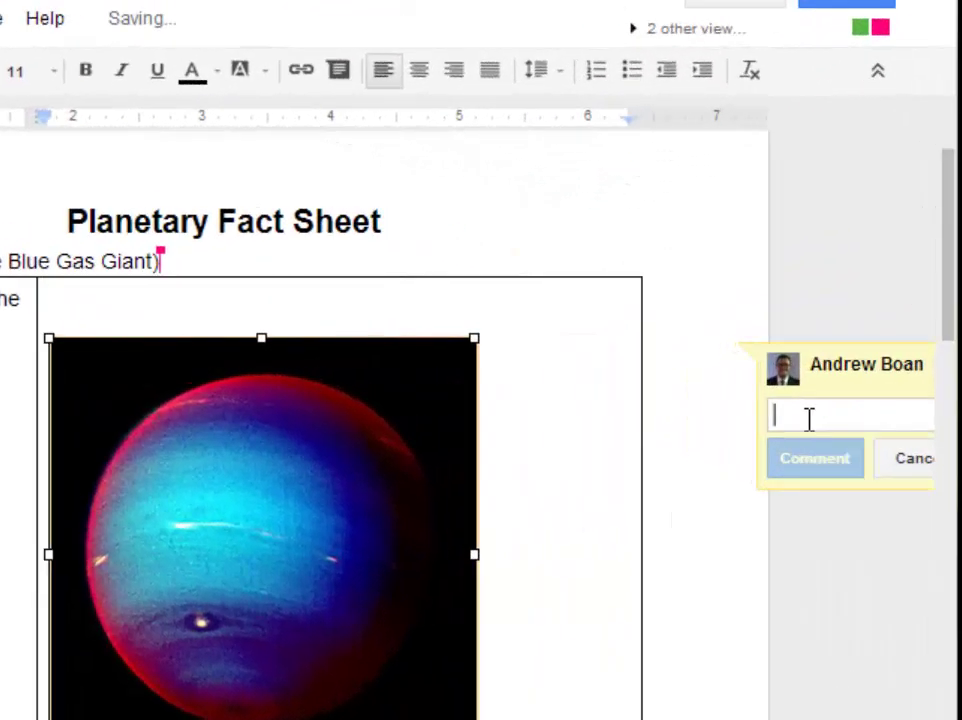
{"action": "type", "text": "Great"}
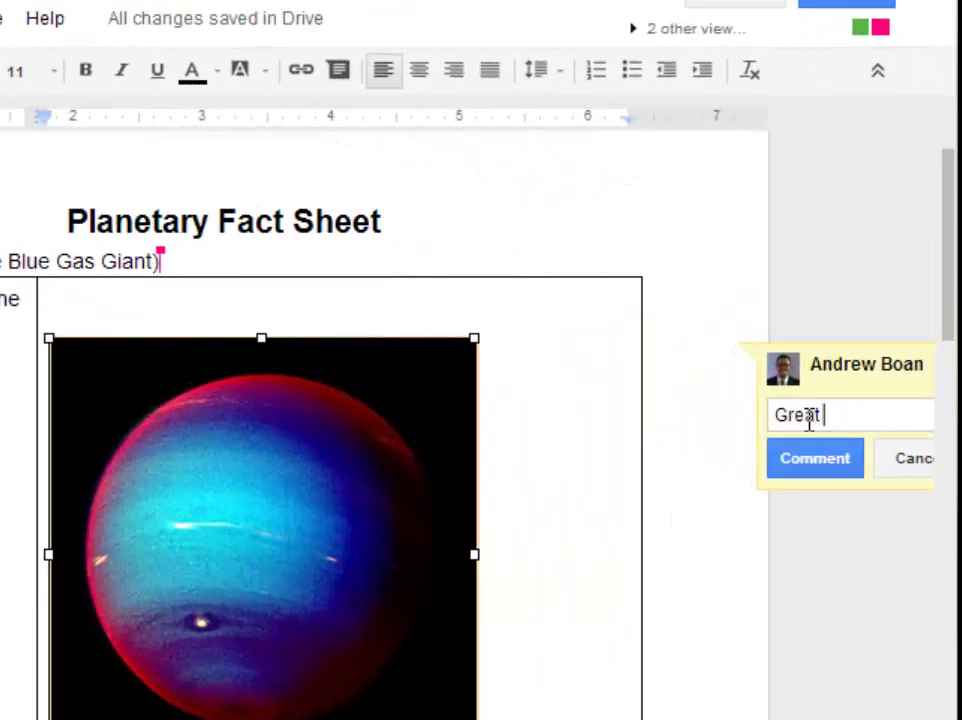
{"action": "type", "text": " picture."}
{"action": "type", "text": " I really like it"}
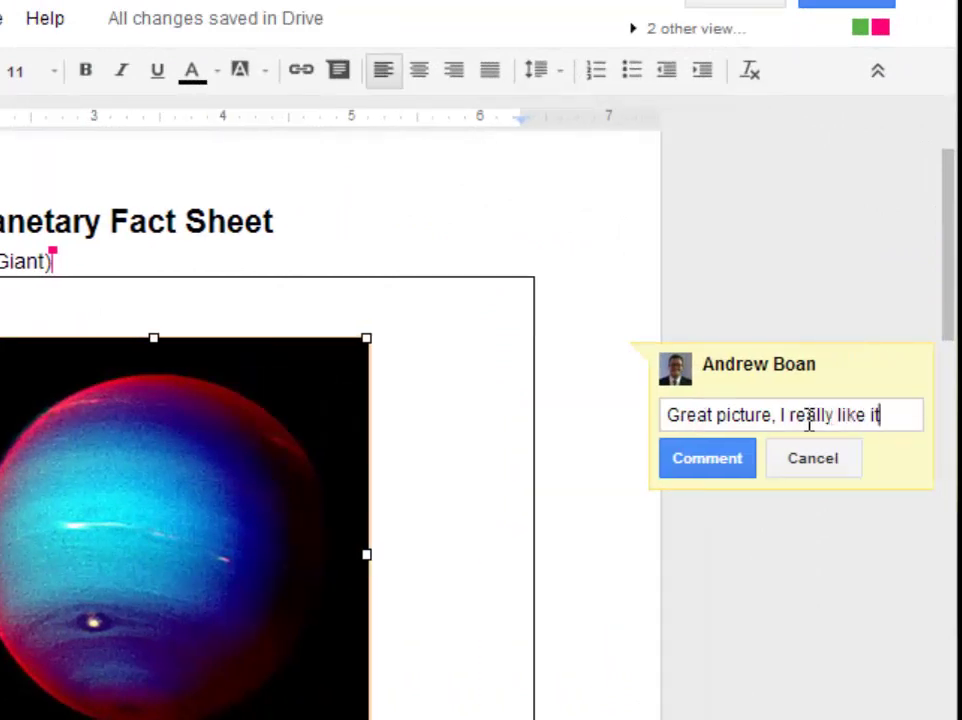
{"action": "type", "text": "!"}
{"action": "key", "text": "Return"}
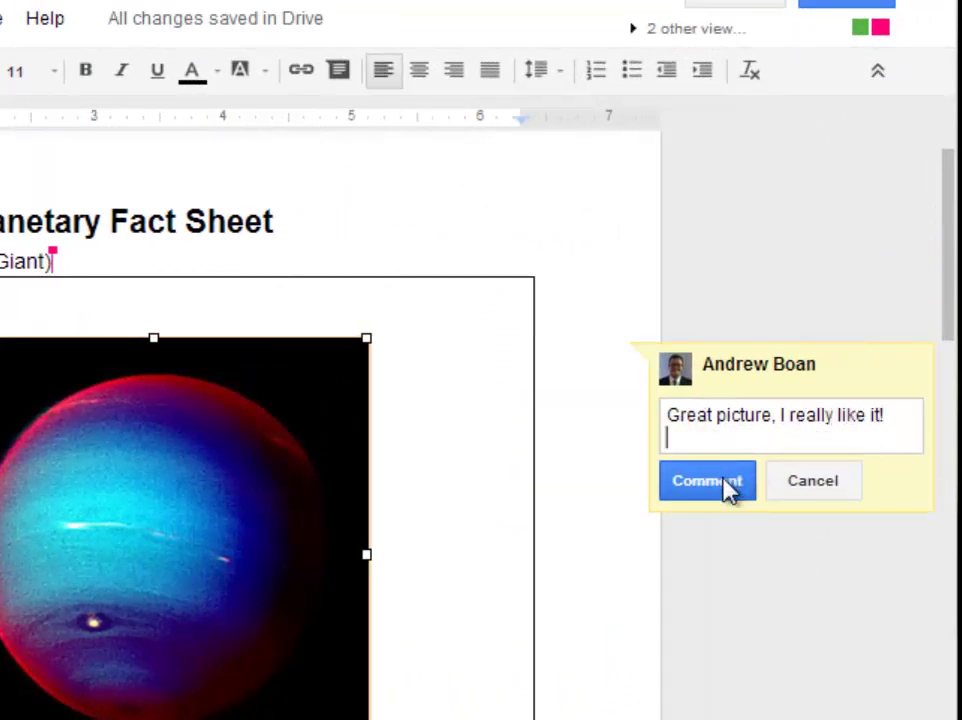
{"action": "left_click", "coordinate": [726, 482]}
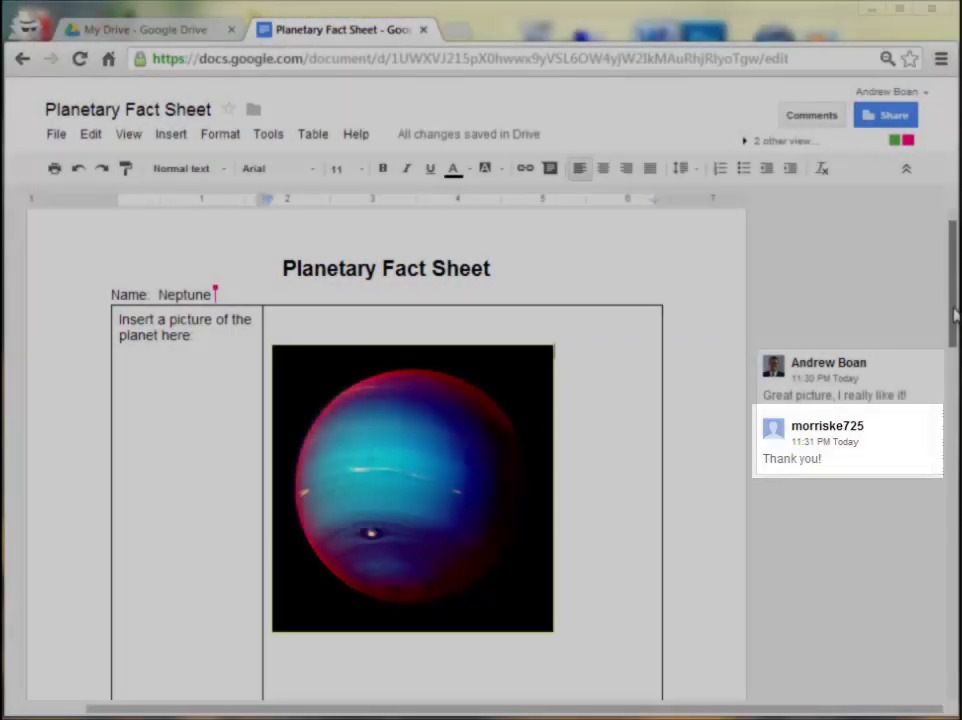
{"action": "left_click_drag", "start_coordinate": [953, 323], "coordinate": [953, 334]}
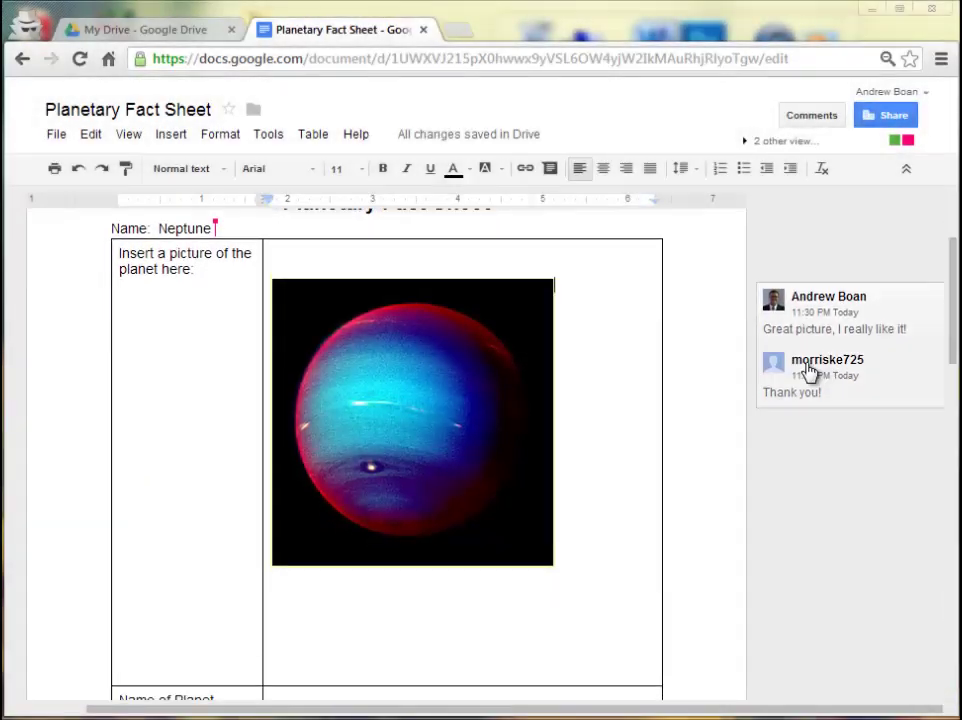
{"action": "key", "text": "F5"}
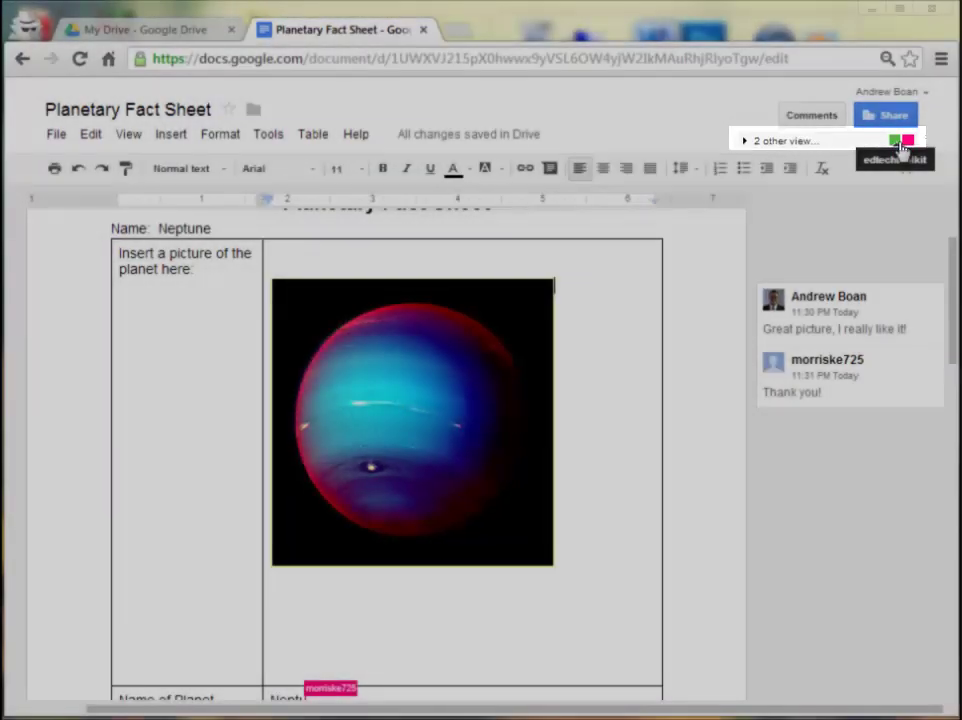
Send the chat message 'Doing a great job, let's try to finish this by midnight.'.
{"action": "left_click", "coordinate": [893, 146]}
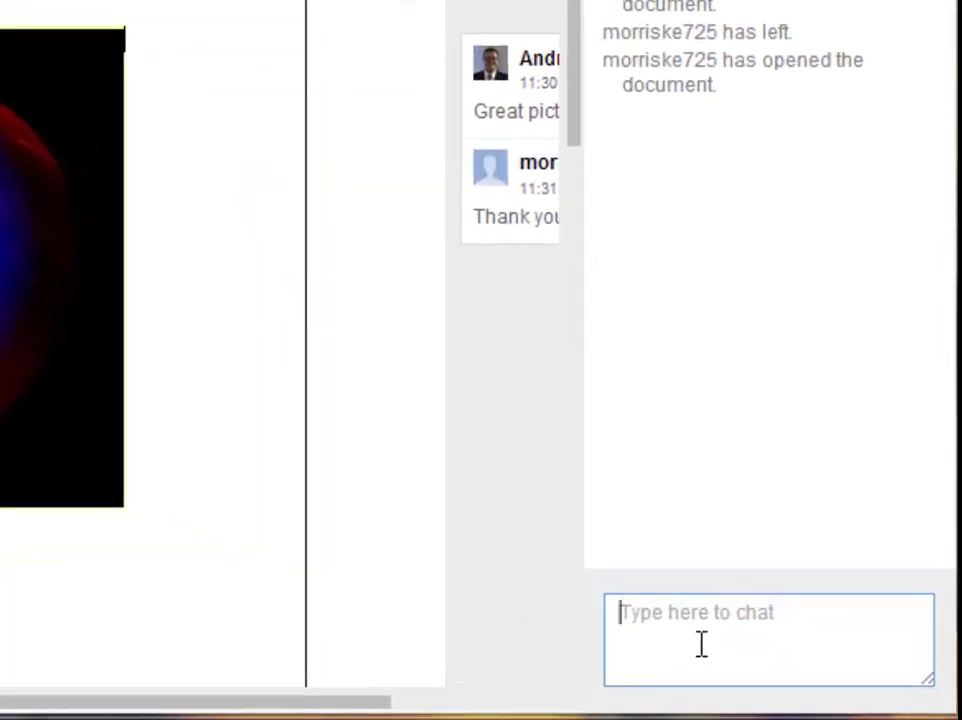
{"action": "type", "text": "Doing a g"}
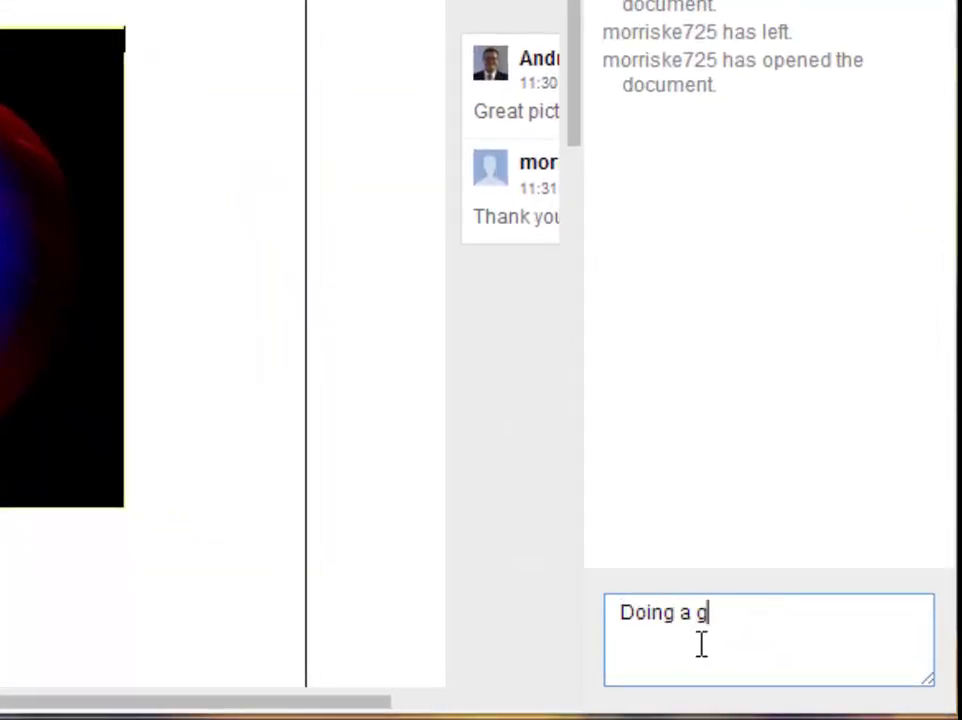
{"action": "type", "text": "reat job"}
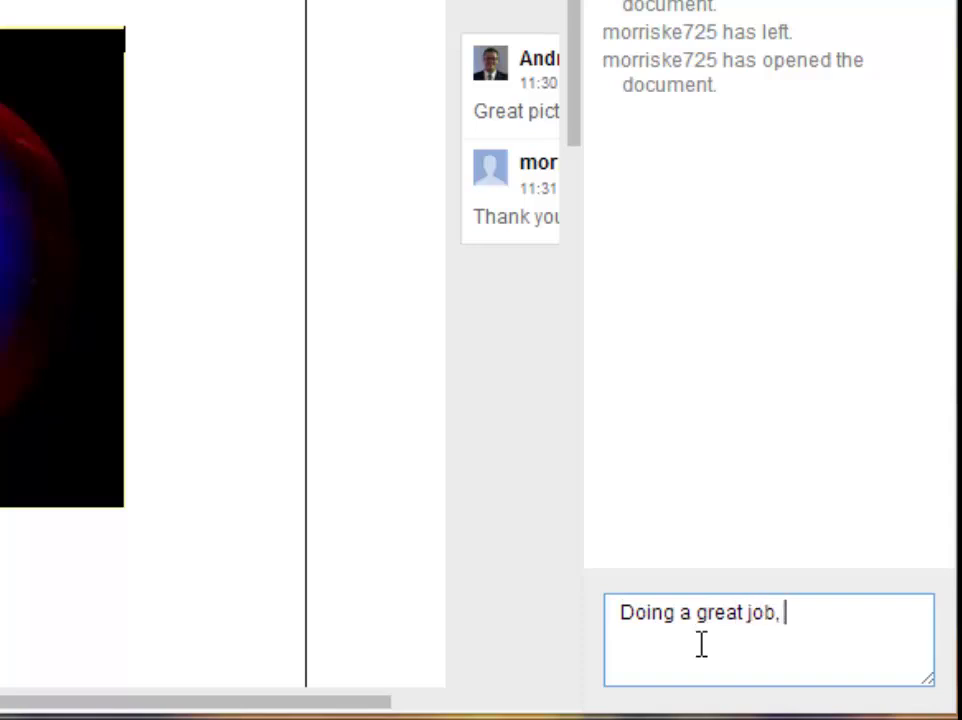
{"action": "type", "text": ", let's try to"}
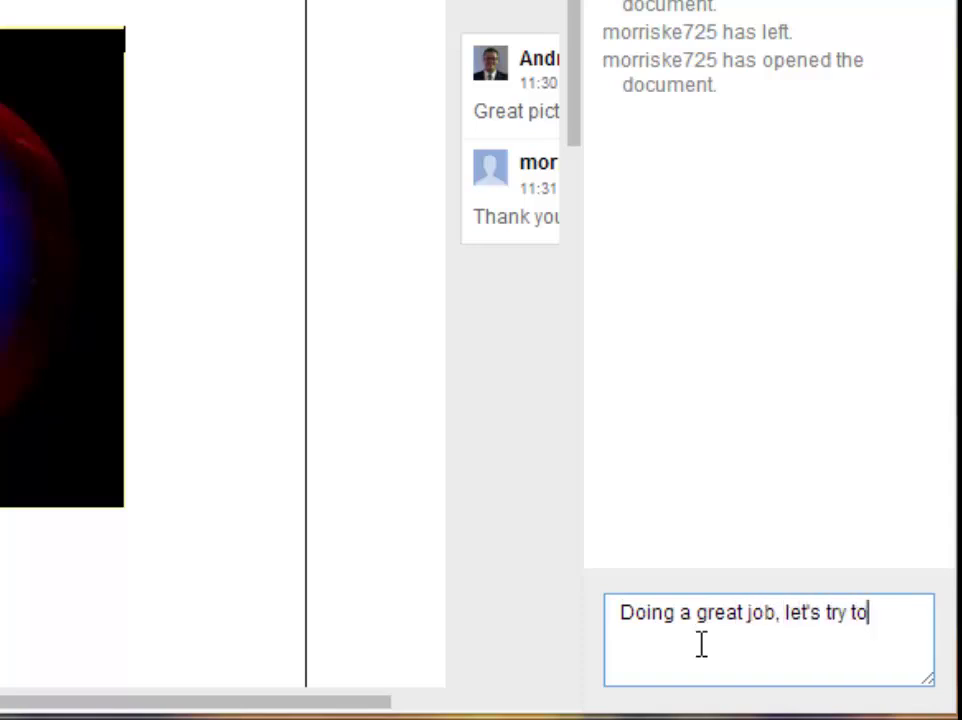
{"action": "type", "text": " fnish this"}
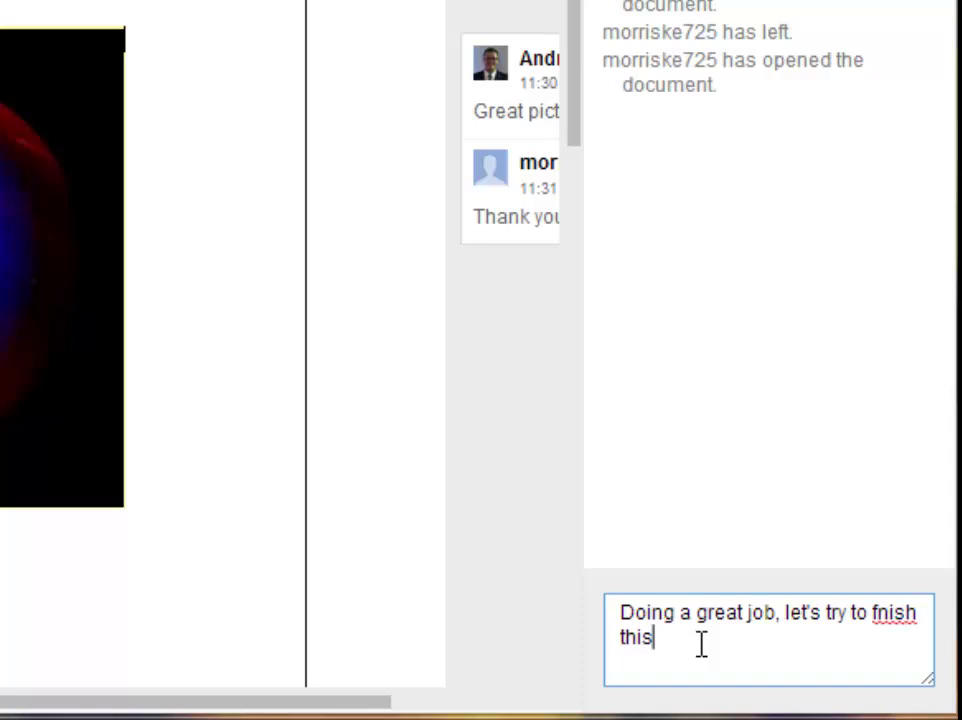
{"action": "key", "text": "BackSpace"}
{"action": "key", "text": "BackSpace"}
{"action": "key", "text": "BackSpace"}
{"action": "key", "text": "BackSpace"}
{"action": "key", "text": "BackSpace"}
{"action": "key", "text": "BackSpace"}
{"action": "key", "text": "BackSpace"}
{"action": "key", "text": "BackSpace"}
{"action": "key", "text": "BackSpace"}
{"action": "key", "text": "BackSpace"}
{"action": "key", "text": "BackSpace"}
{"action": "key", "text": "BackSpace"}
{"action": "type", "text": "o f"}
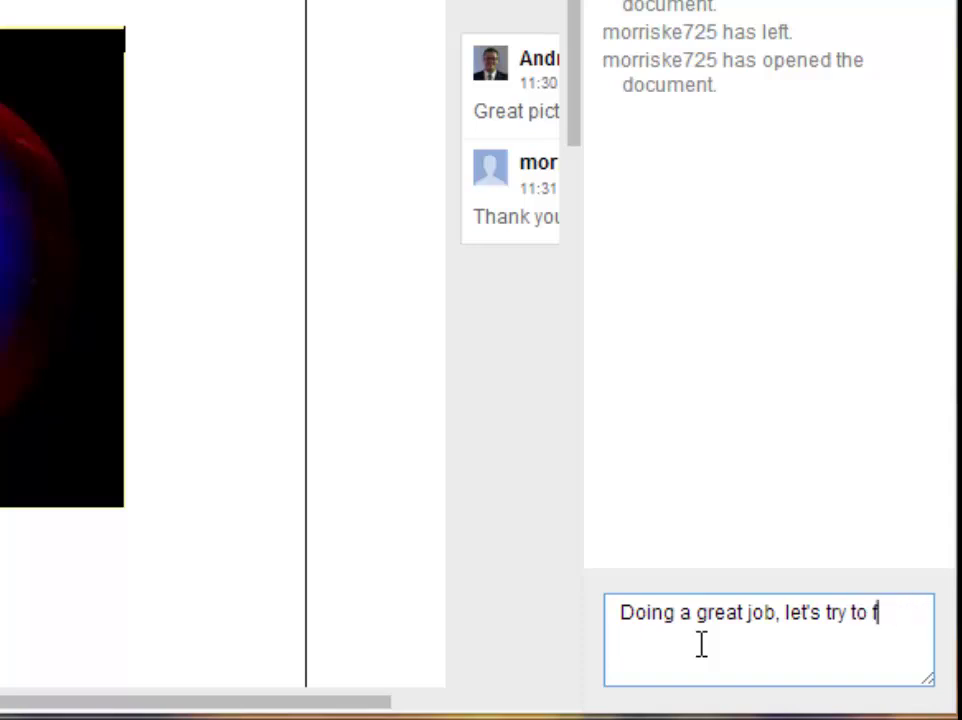
{"action": "type", "text": "inish this by midnight"}
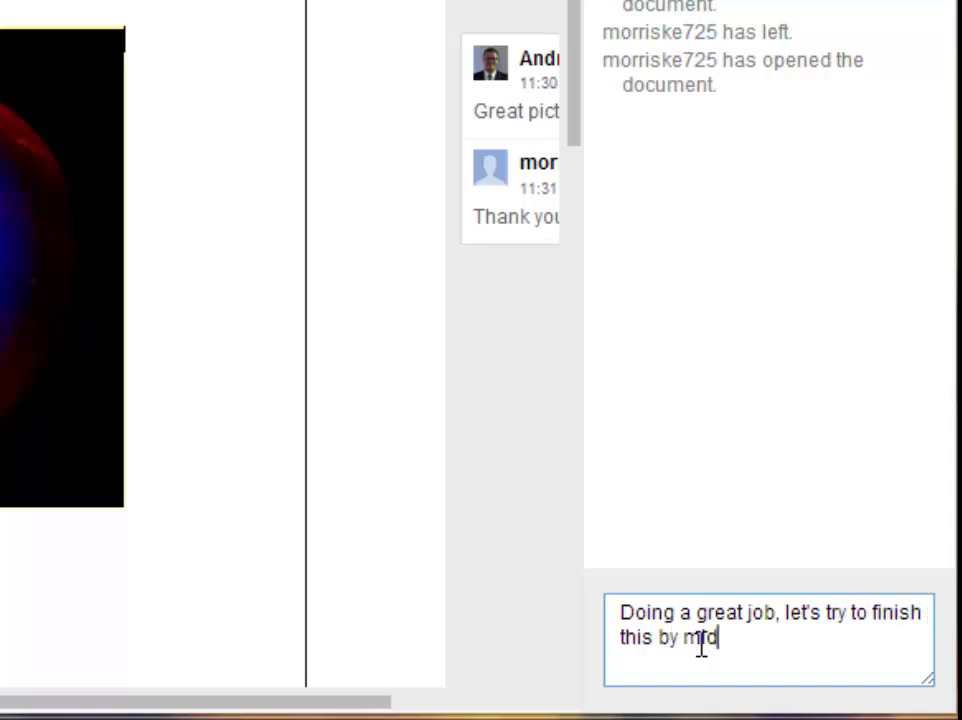
{"action": "key", "text": "Return"}
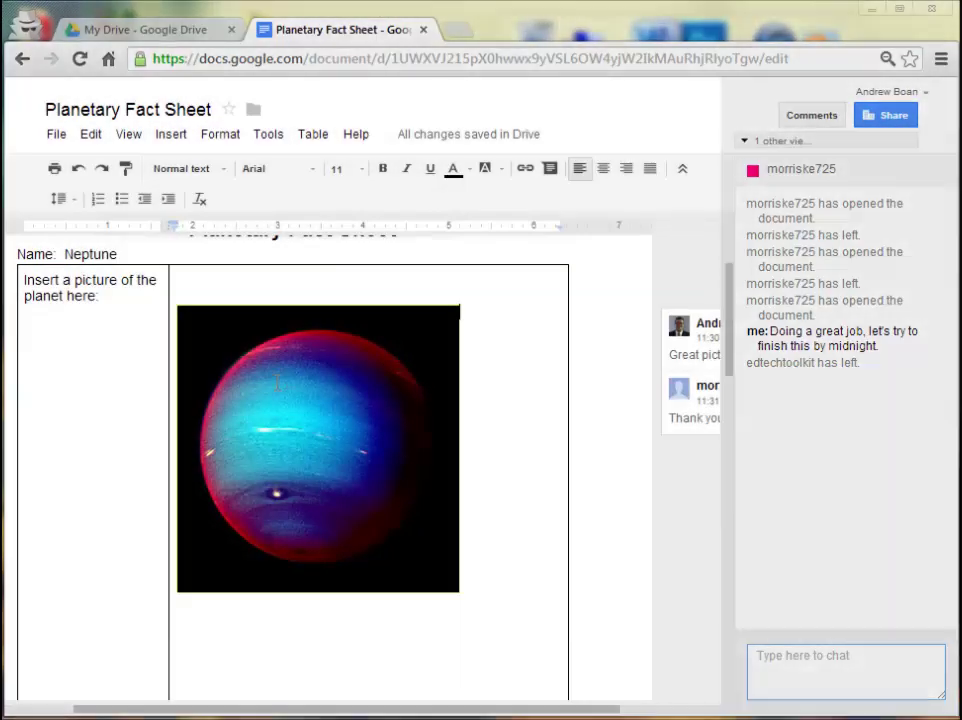
Scroll through the fact sheet to review the table's 4,505,000,000 KM distance and 8 moons.
{"action": "scroll", "coordinate": [282, 396], "scroll_direction": "down", "scroll_amount": 3}
{"action": "scroll", "coordinate": [280, 394], "scroll_direction": "up", "scroll_amount": 2}
{"action": "scroll", "coordinate": [281, 393], "scroll_direction": "down", "scroll_amount": 1}
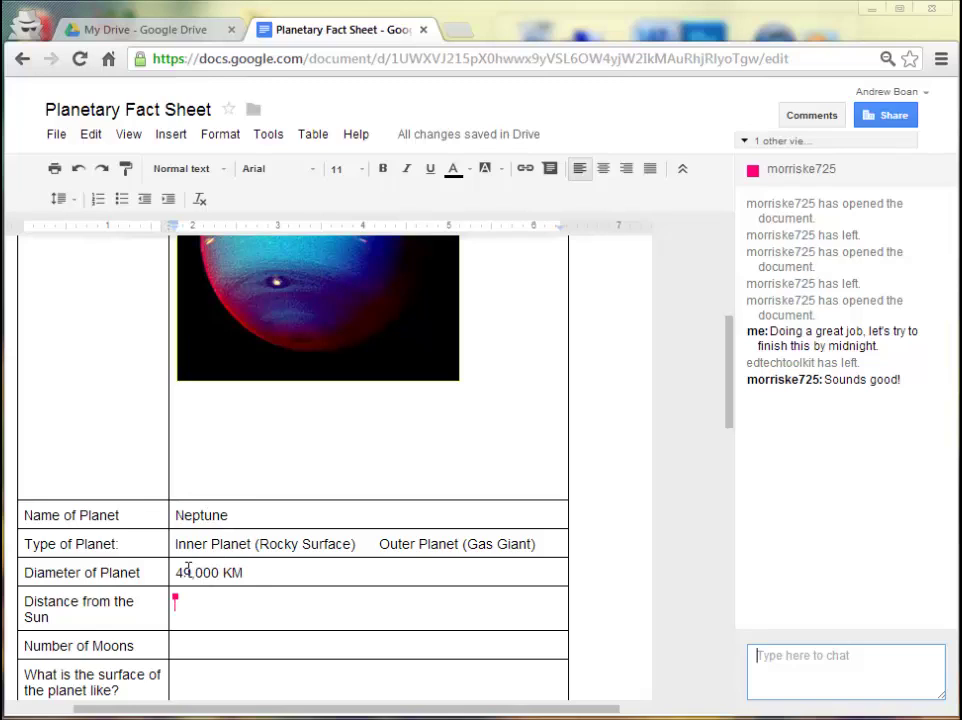
{"action": "scroll", "coordinate": [606, 591], "scroll_direction": "up", "scroll_amount": 2}
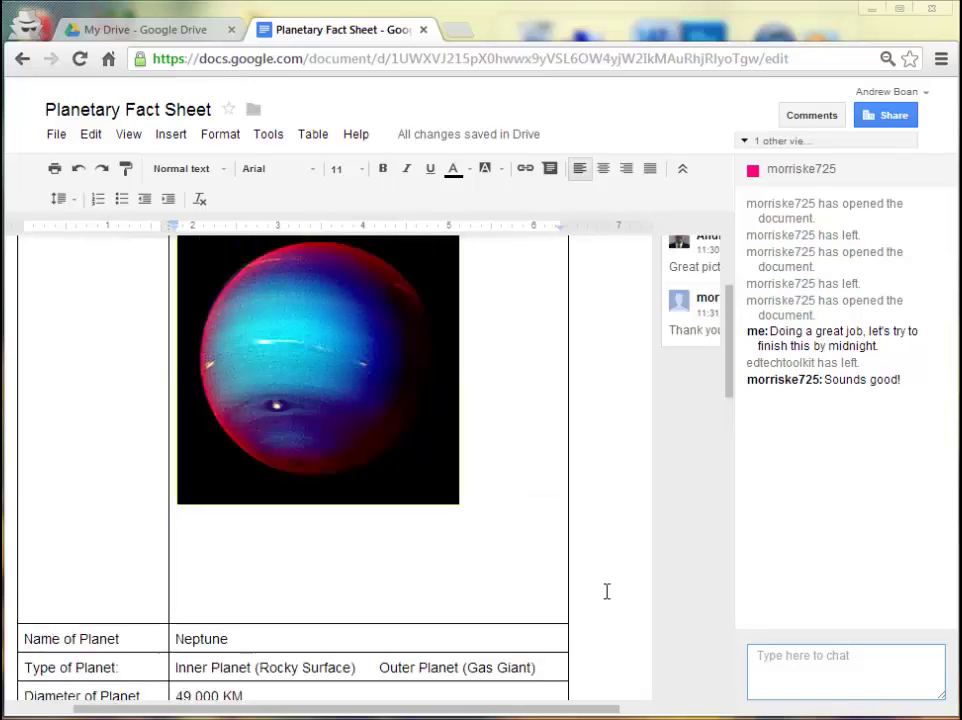
{"action": "scroll", "coordinate": [606, 592], "scroll_direction": "down", "scroll_amount": 2}
{"action": "scroll", "coordinate": [606, 591], "scroll_direction": "down", "scroll_amount": 2}
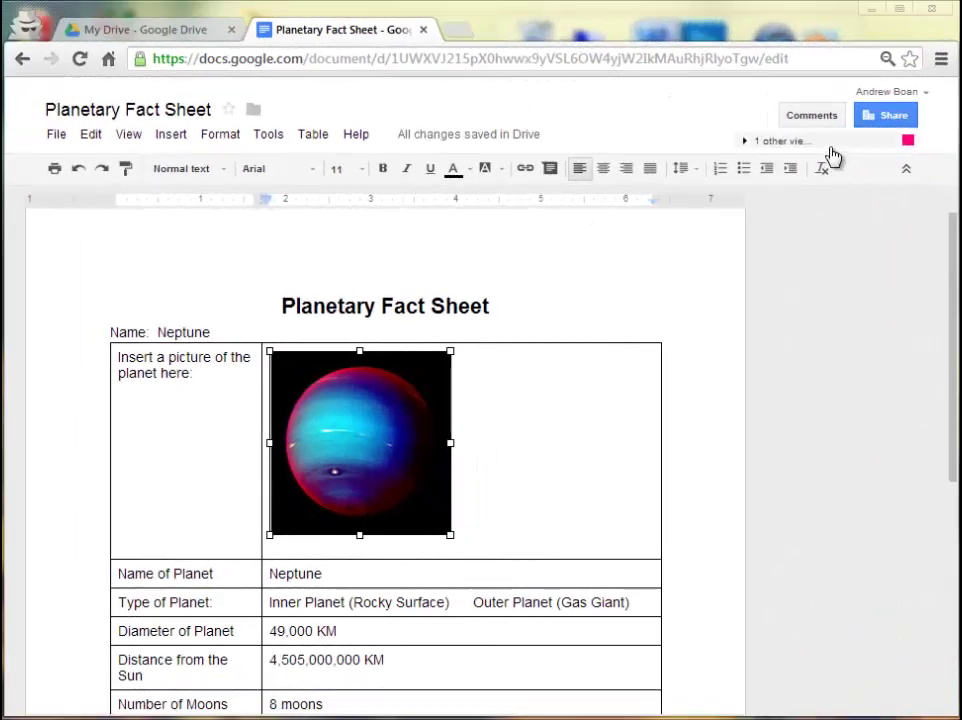
Answer the collaborator in the viewer chat with 'Yes, I will do that.'.
{"action": "left_click", "coordinate": [832, 157]}
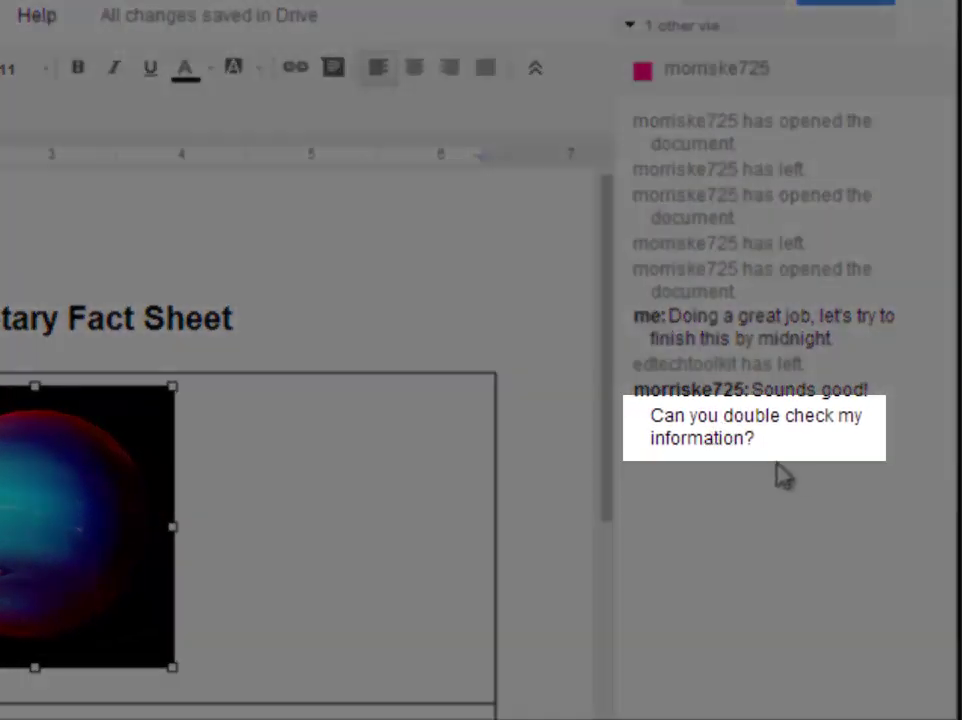
{"action": "scroll", "coordinate": [331, 620], "scroll_direction": "down", "scroll_amount": 3}
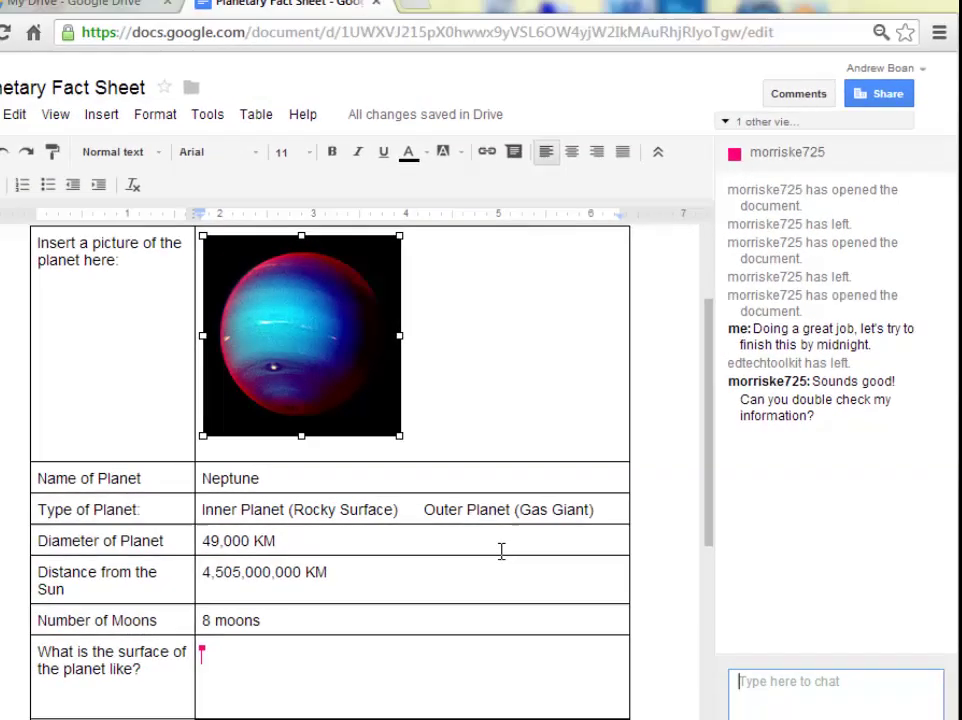
{"action": "left_click", "coordinate": [754, 670]}
{"action": "type", "text": "Yes, I"}
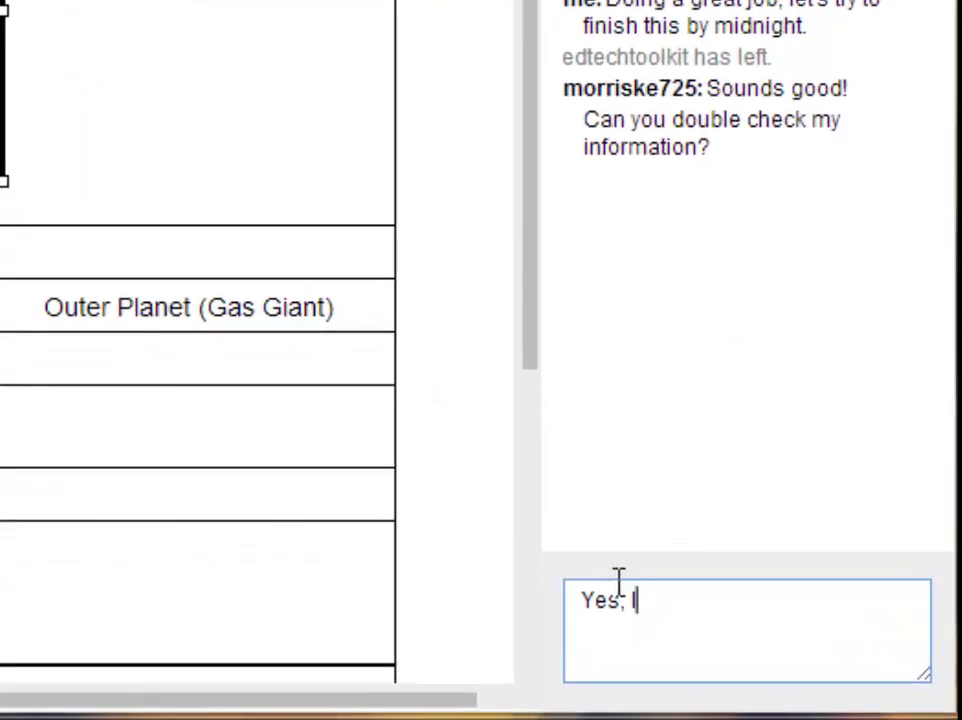
{"action": "type", "text": " will do that."}
{"action": "key", "text": "Return"}
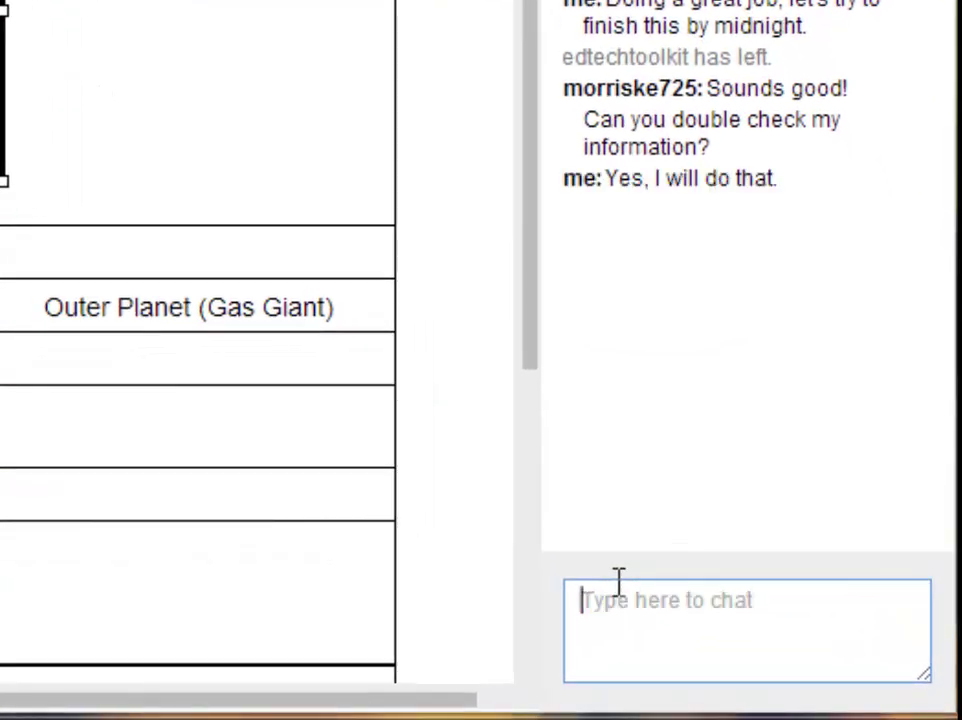
{"action": "middle_click", "coordinate": [457, 505]}
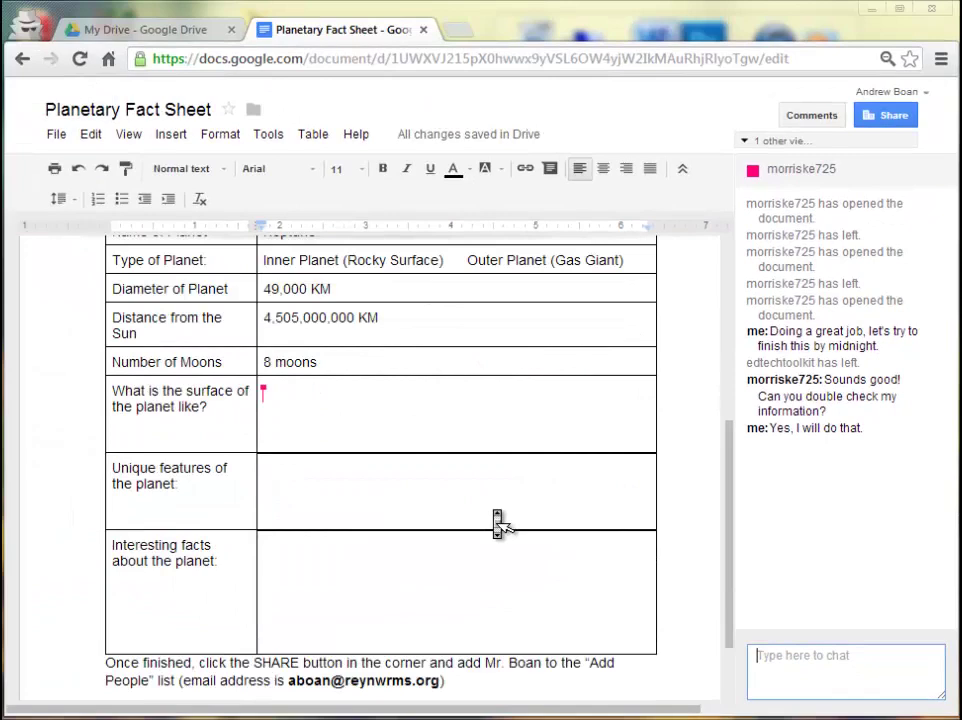
{"action": "middle_click", "coordinate": [494, 510]}
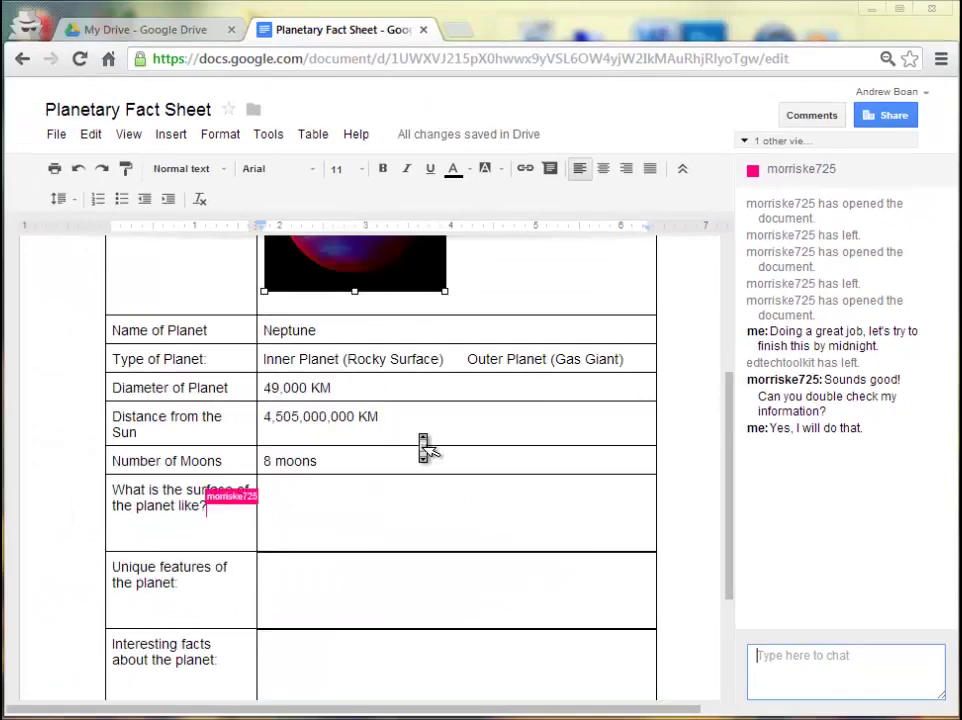
Close the chat and reply 'Yes, Neptune is very cold and has violent storms on its surface.' on the surface comment.
{"action": "left_click", "coordinate": [806, 146]}
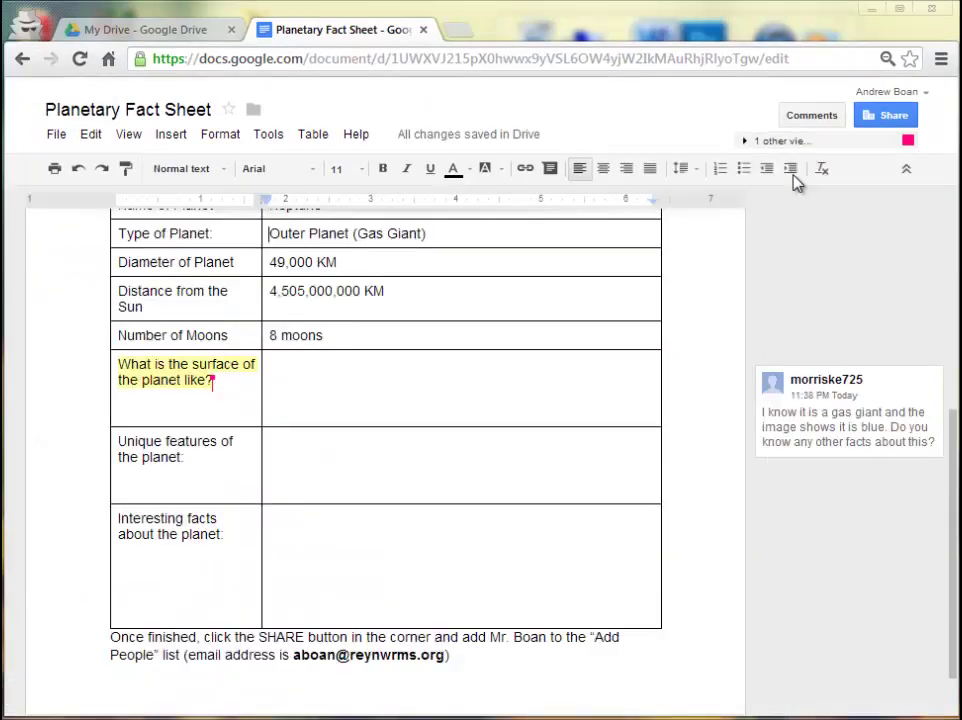
{"action": "left_click", "coordinate": [826, 430]}
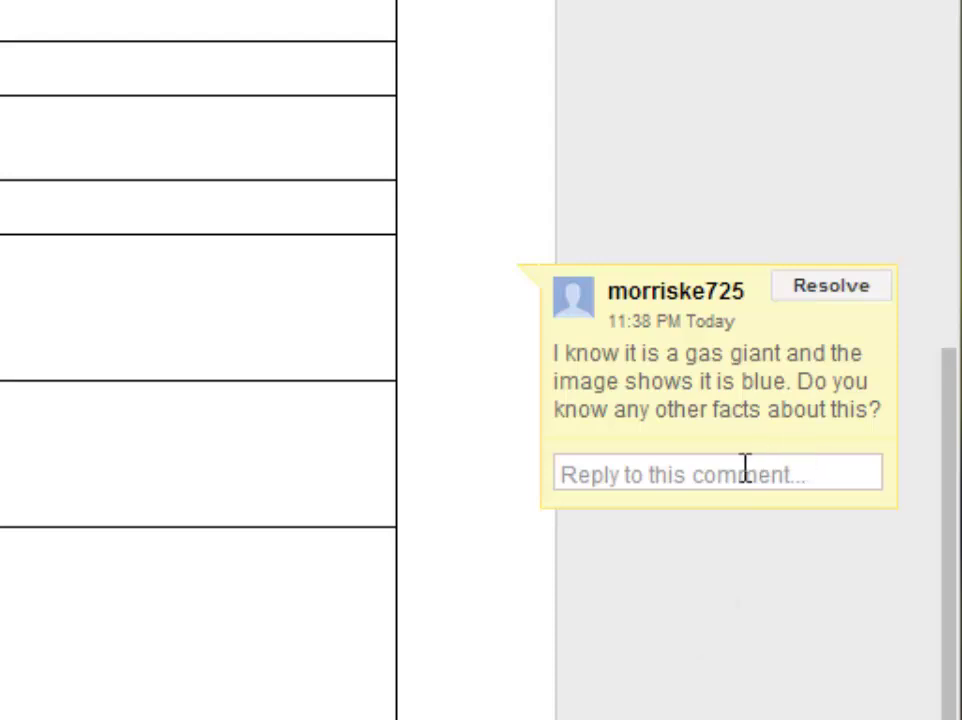
{"action": "left_click", "coordinate": [745, 470]}
{"action": "type", "text": "Ye"}
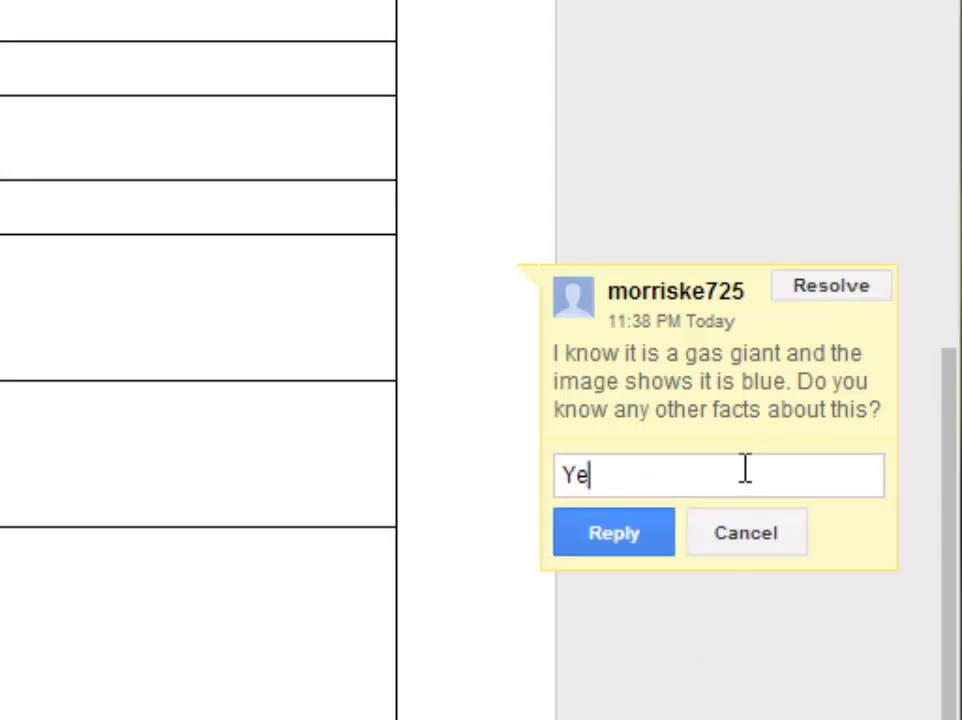
{"action": "type", "text": "s, Nept"}
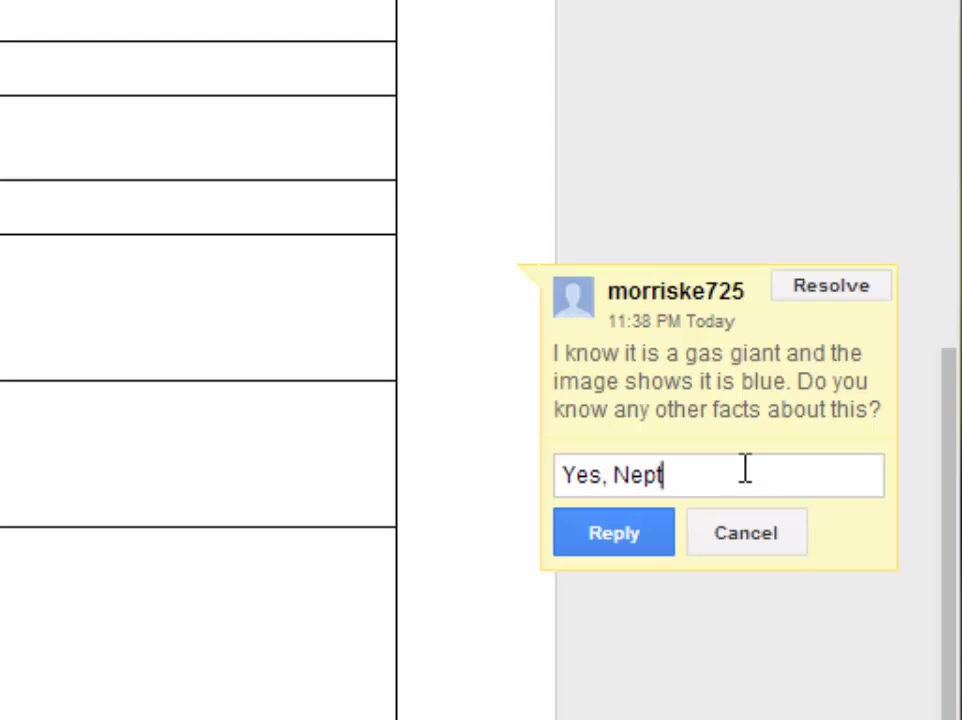
{"action": "type", "text": "une is very co"}
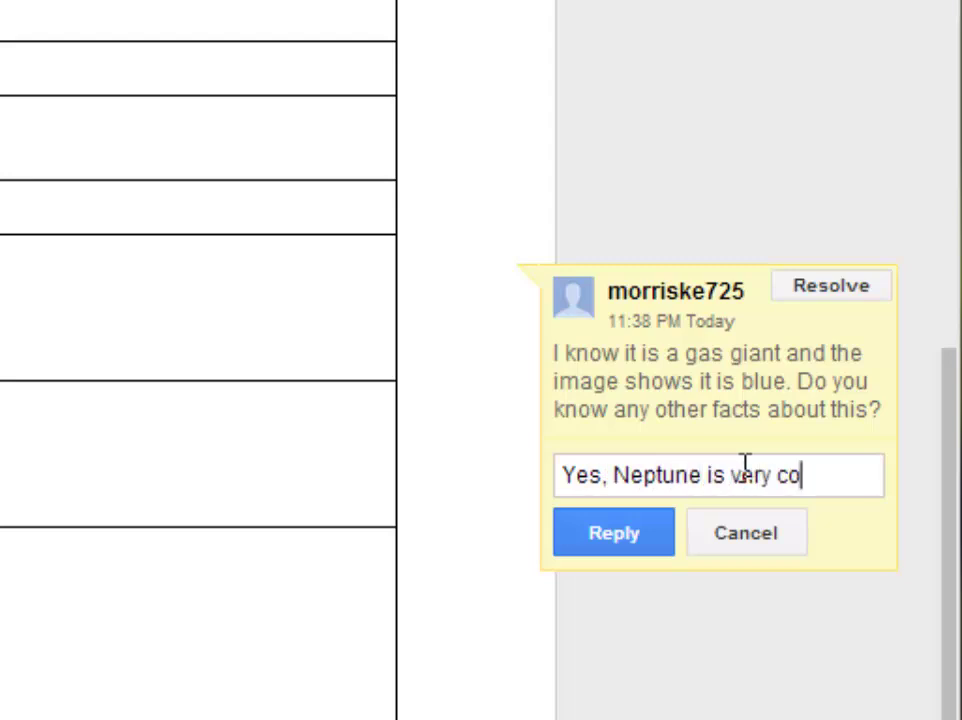
{"action": "type", "text": "ld and h"}
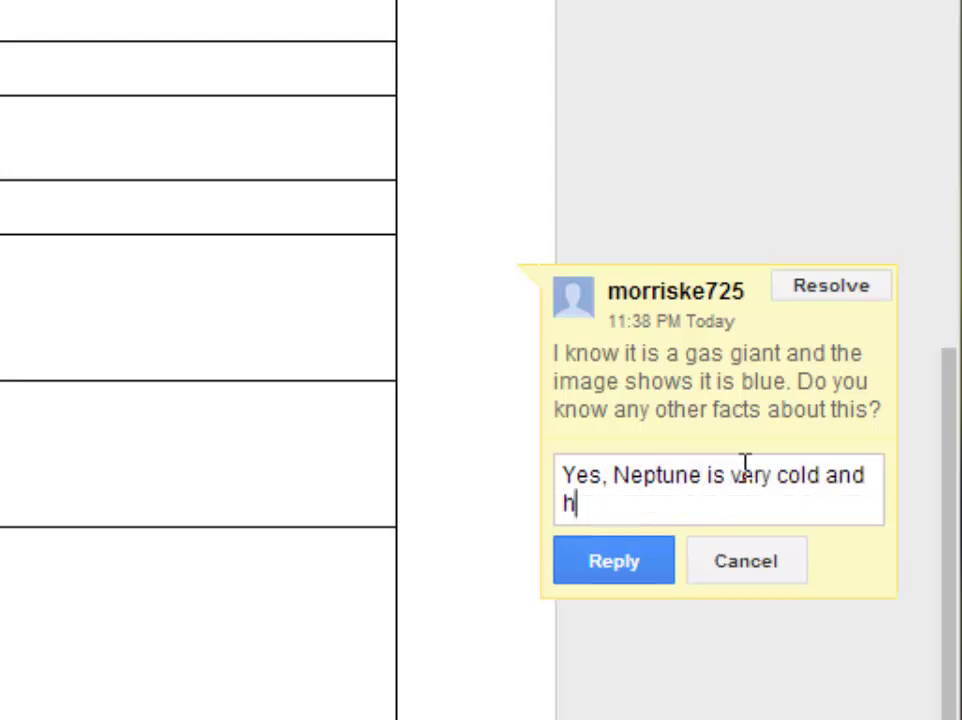
{"action": "type", "text": "as violent "}
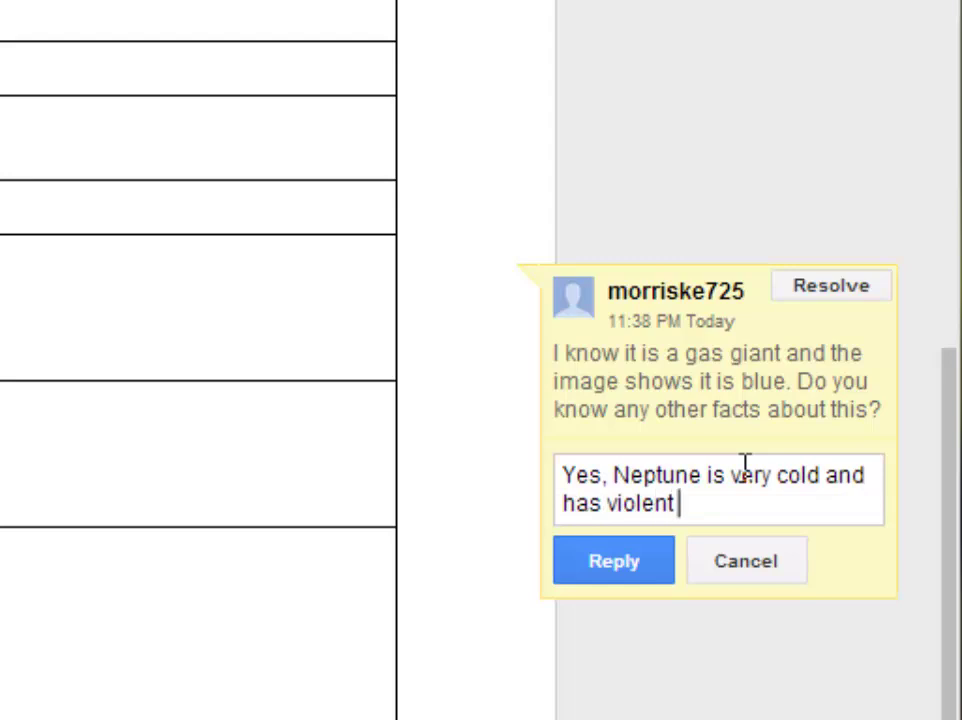
{"action": "type", "text": "storms on its sur"}
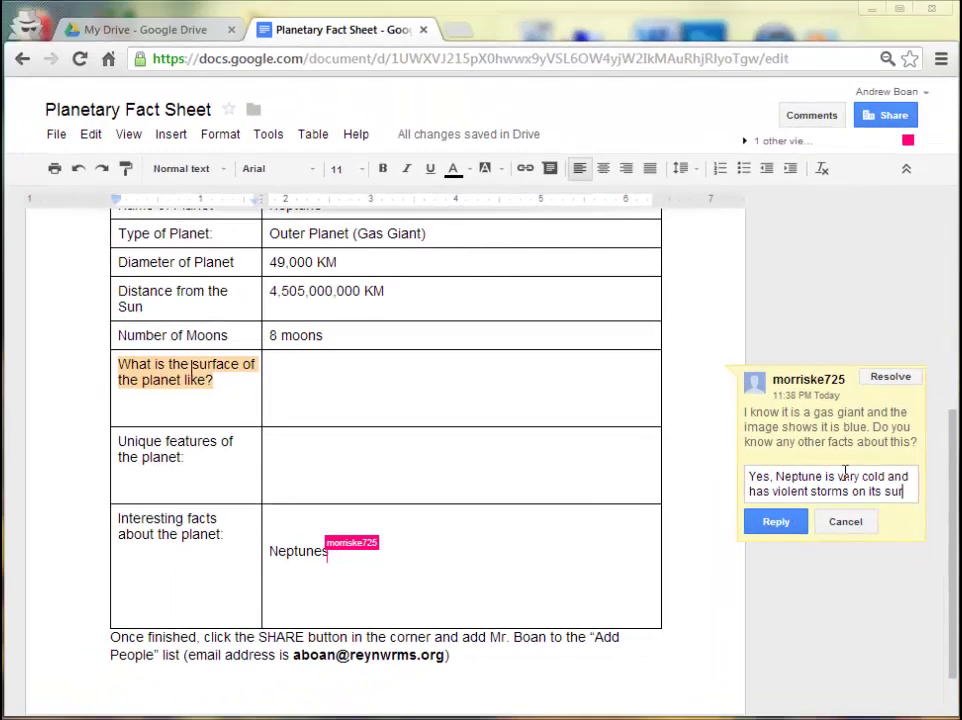
{"action": "type", "text": "face."}
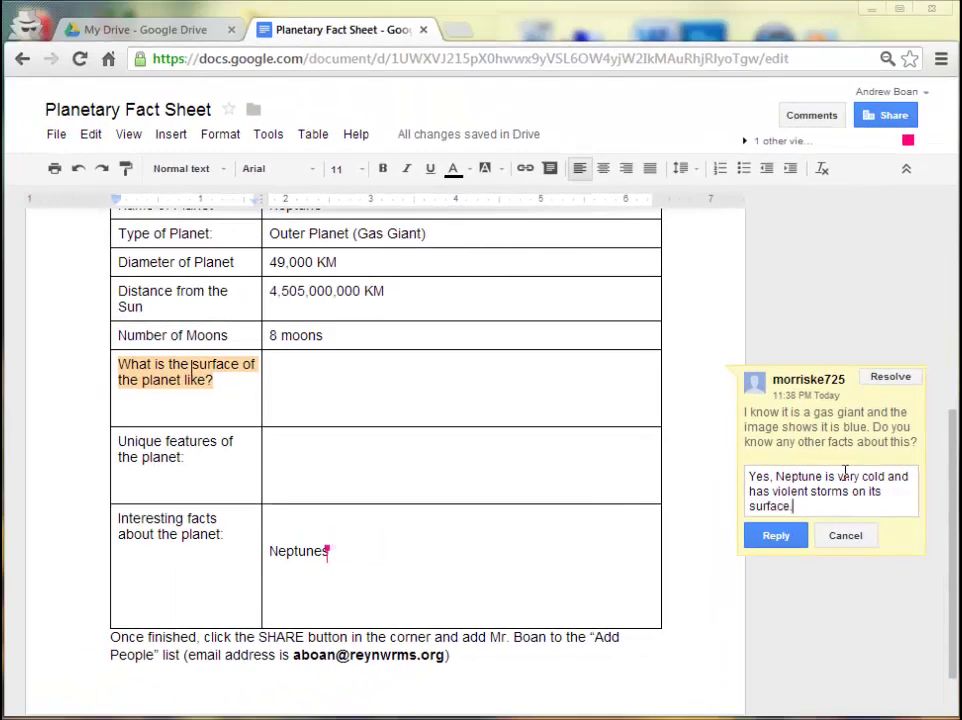
{"action": "key", "text": "Return"}
{"action": "left_click", "coordinate": [781, 556]}
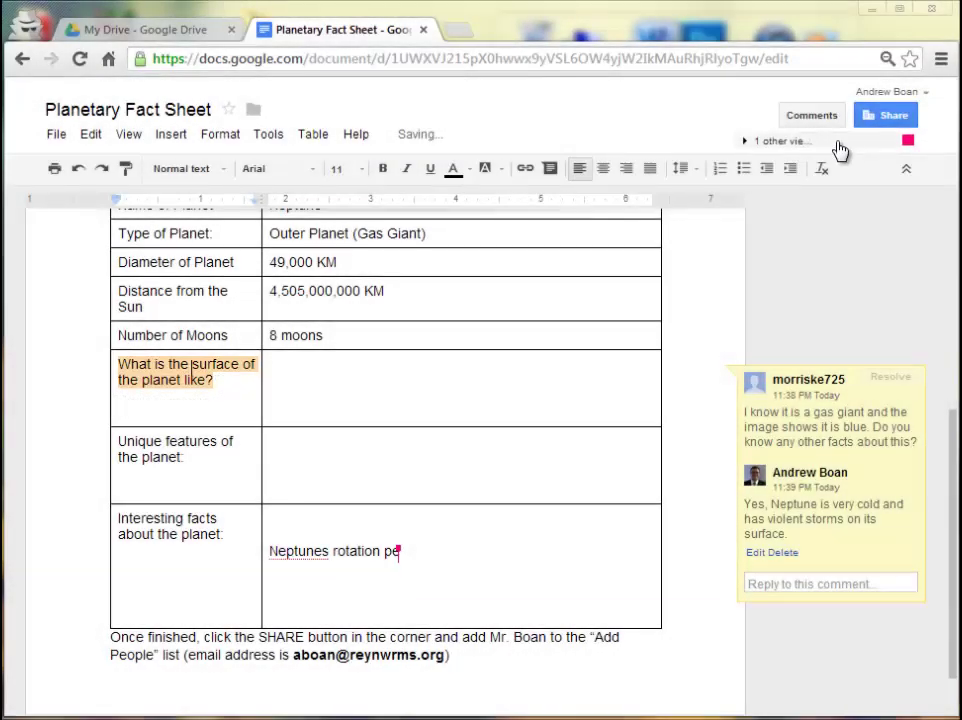
{"action": "left_click", "coordinate": [838, 148]}
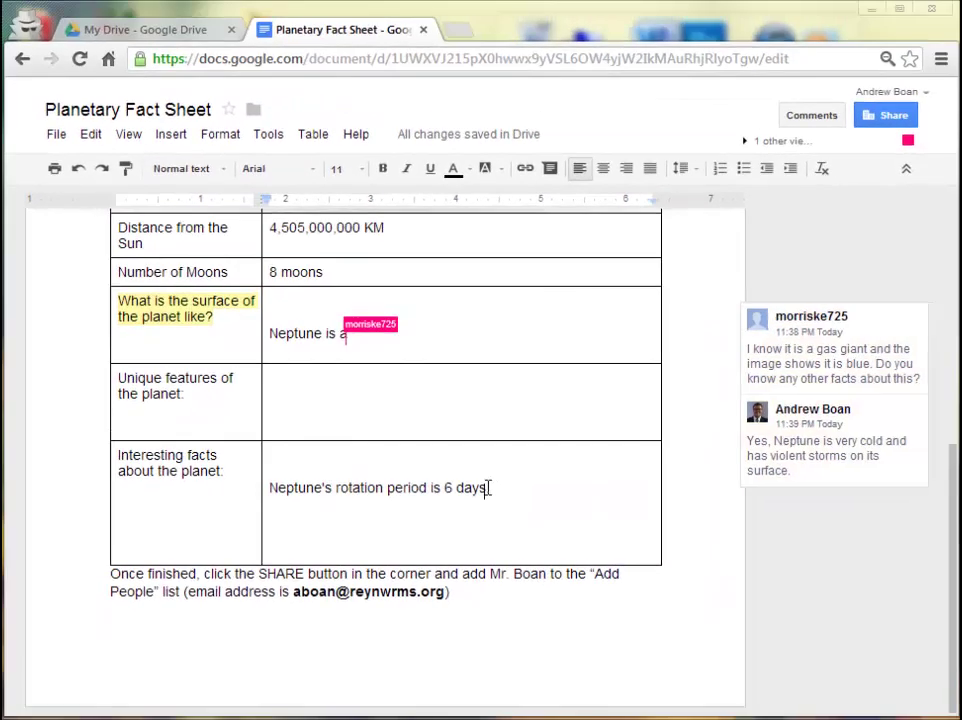
Comment on '6 days' in the rotation fact: 'Actually, the rotation period is 16 hours.'.
{"action": "left_click_drag", "start_coordinate": [592, 421], "coordinate": [633, 425]}
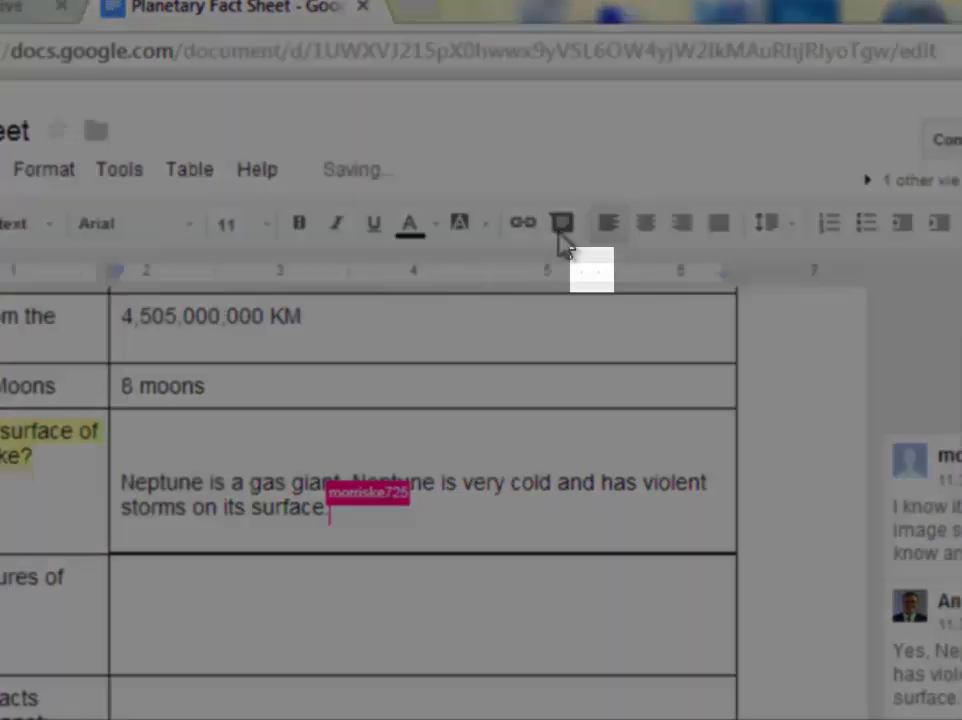
{"action": "left_click", "coordinate": [560, 234]}
{"action": "type", "text": "Actuall"}
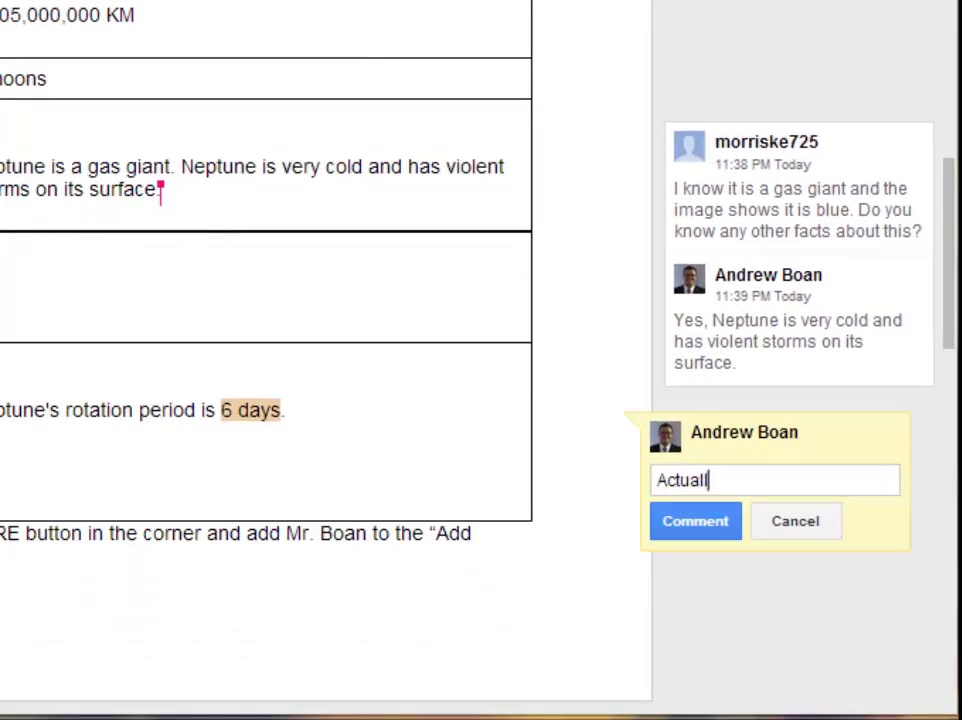
{"action": "type", "text": "yu,"}
{"action": "key", "text": "BackSpace"}
{"action": "type", "text": ", the rotati"}
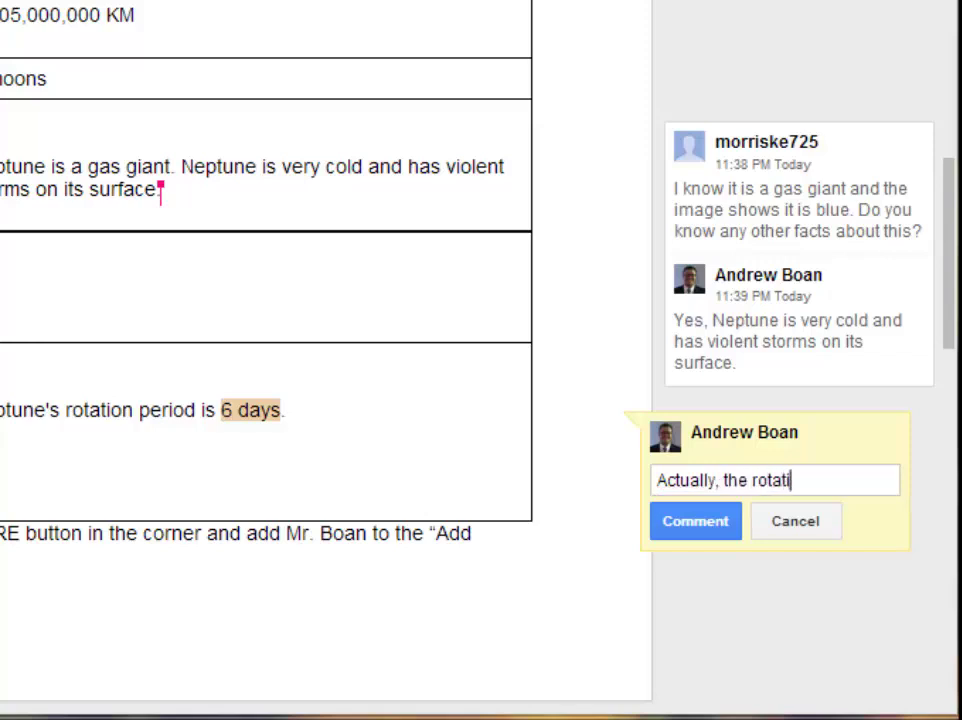
{"action": "type", "text": "on period is "}
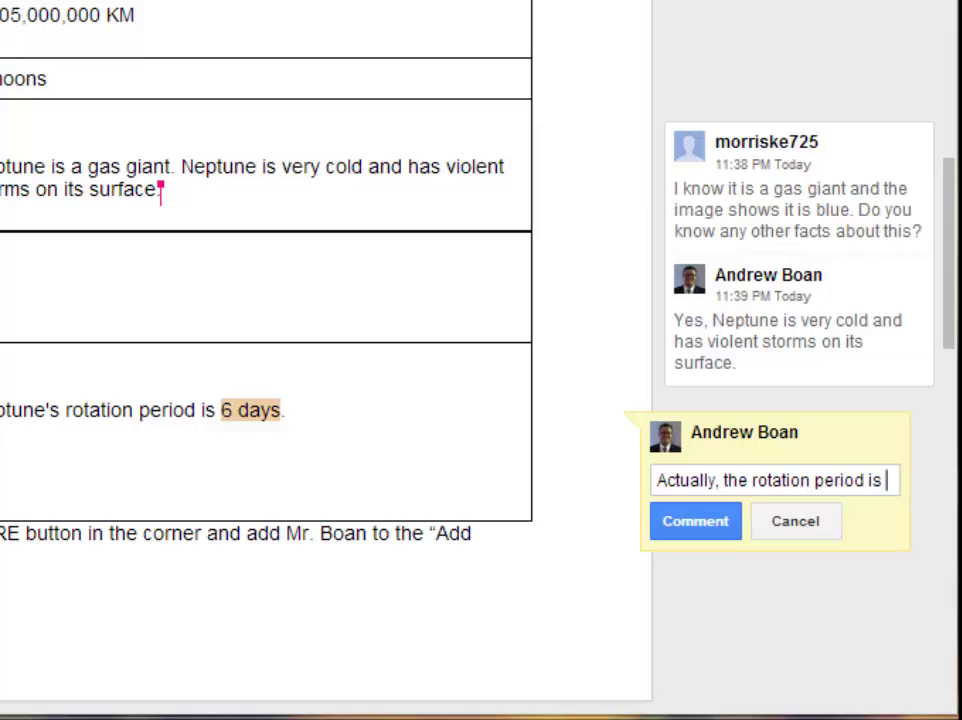
{"action": "type", "text": "16 hours."}
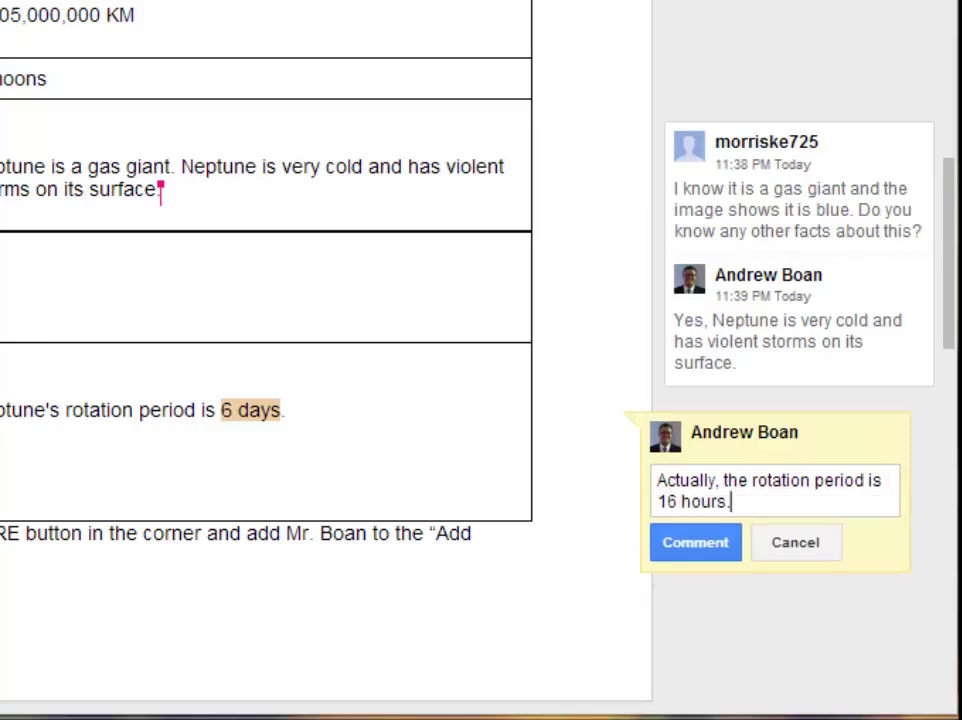
{"action": "left_click", "coordinate": [710, 550]}
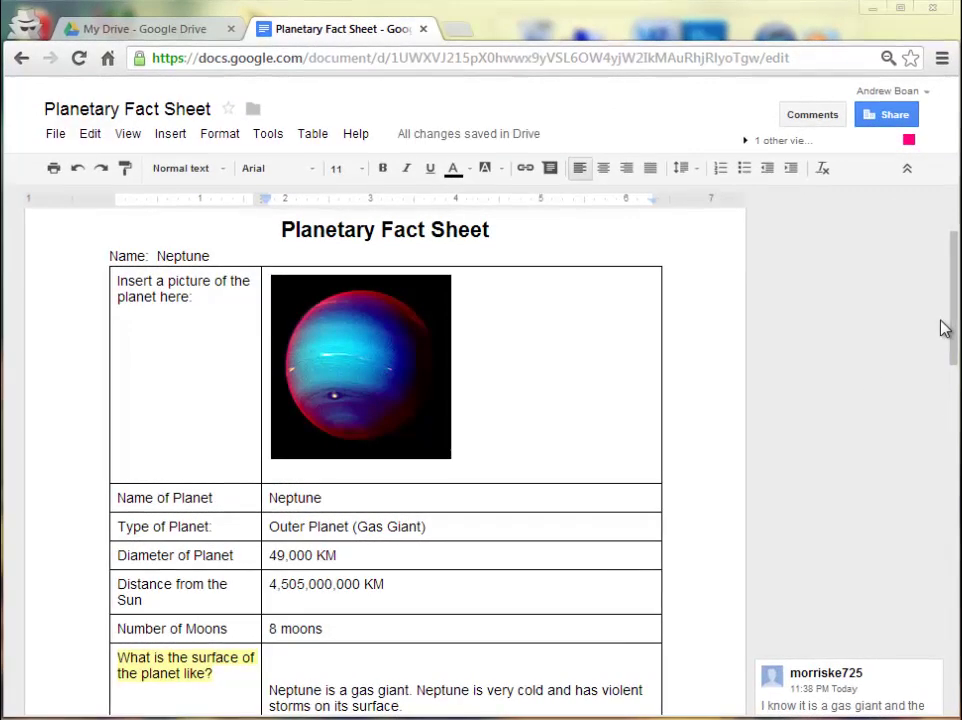
Resolve the surface-question comment thread and start a chat with the other viewer.
{"action": "left_click_drag", "start_coordinate": [945, 326], "coordinate": [953, 430]}
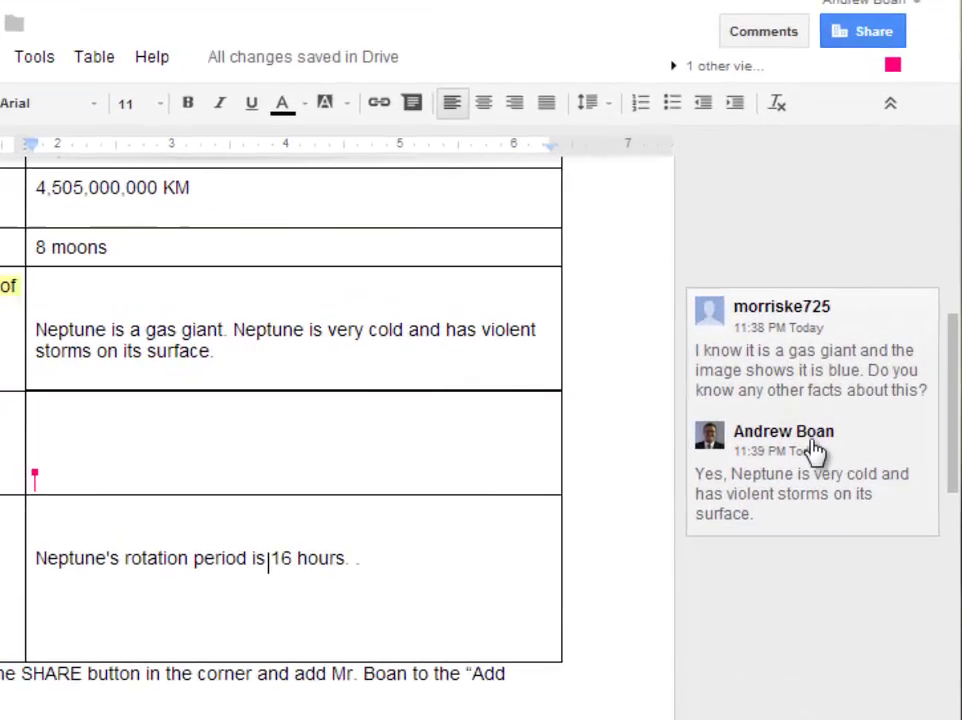
{"action": "left_click", "coordinate": [777, 452]}
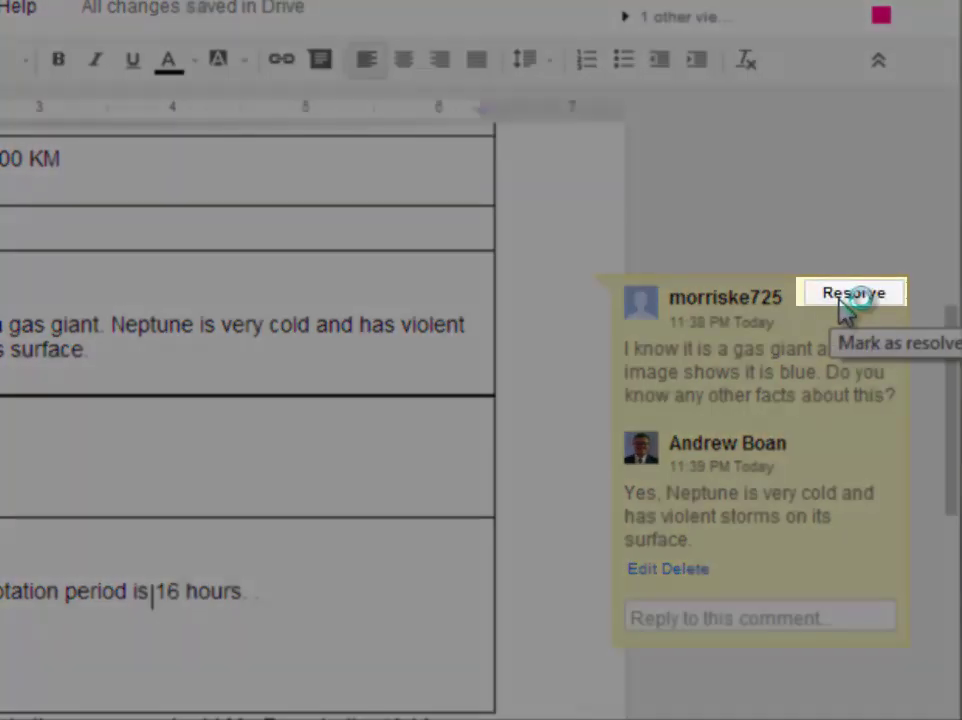
{"action": "left_click", "coordinate": [848, 298]}
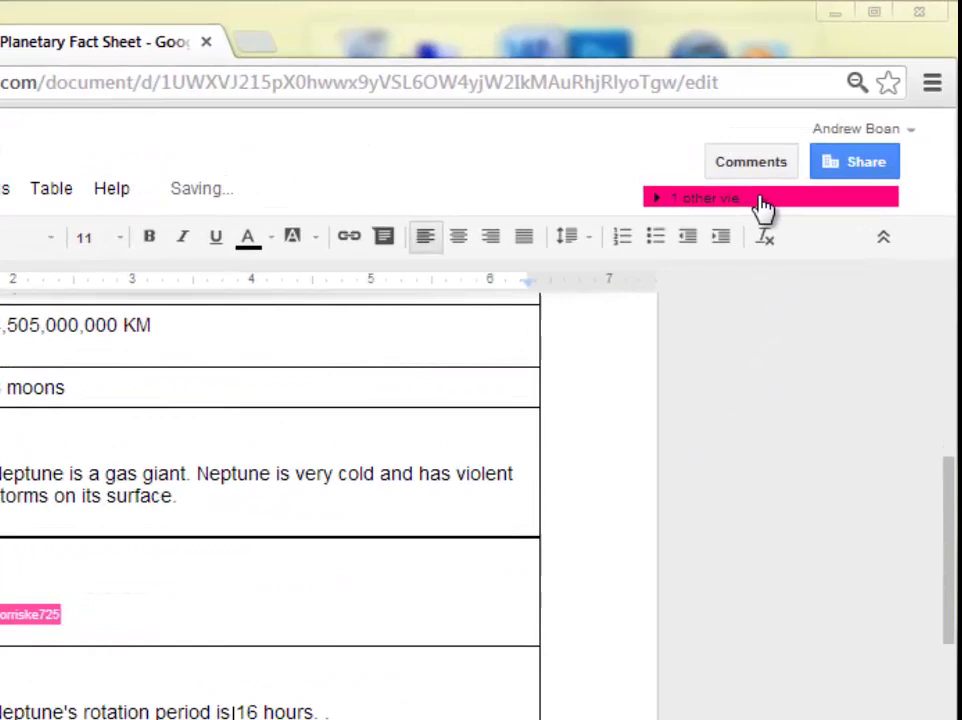
{"action": "left_click", "coordinate": [745, 205]}
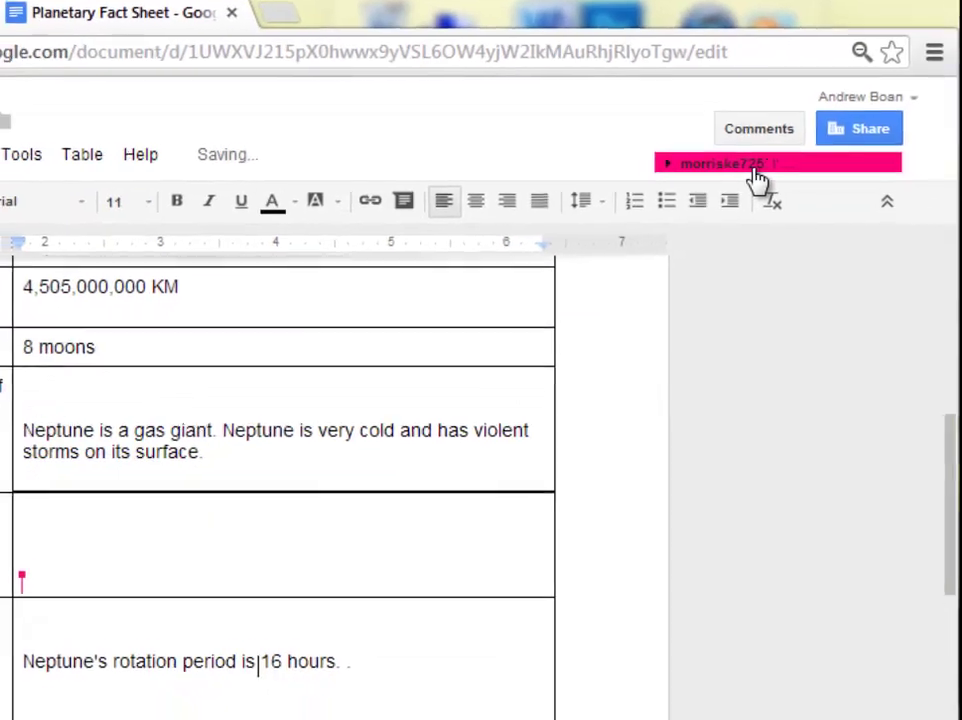
{"action": "left_click", "coordinate": [738, 208]}
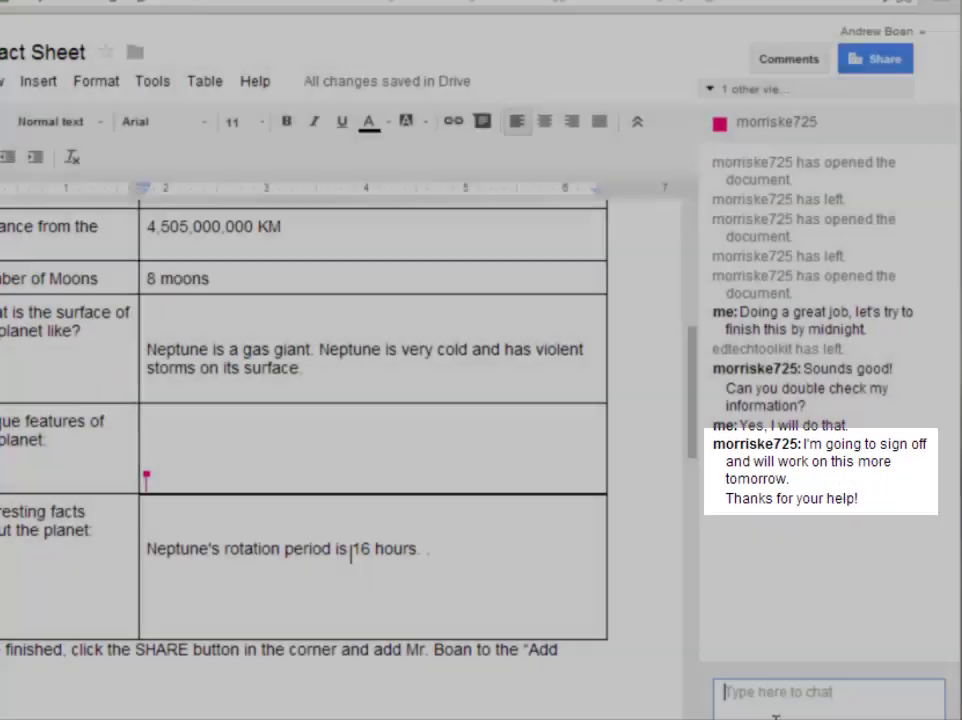
Write the chat farewell 'It was great working with you, I'll see you tomorrow'.
{"action": "type", "text": "I"}
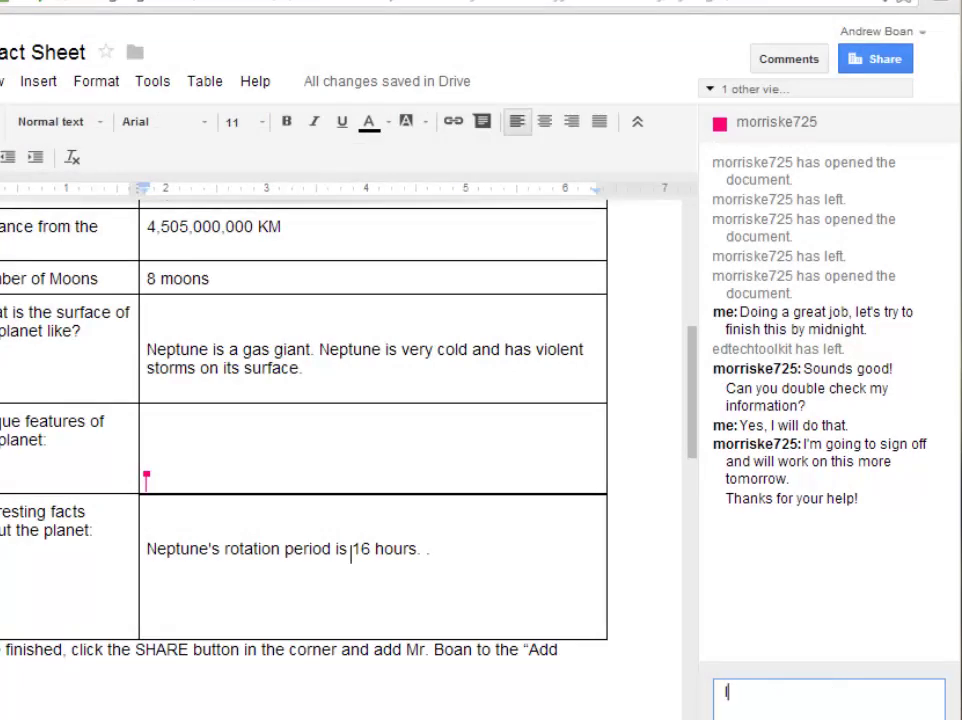
{"action": "key", "text": "BackSpace"}
{"action": "type", "text": "It w"}
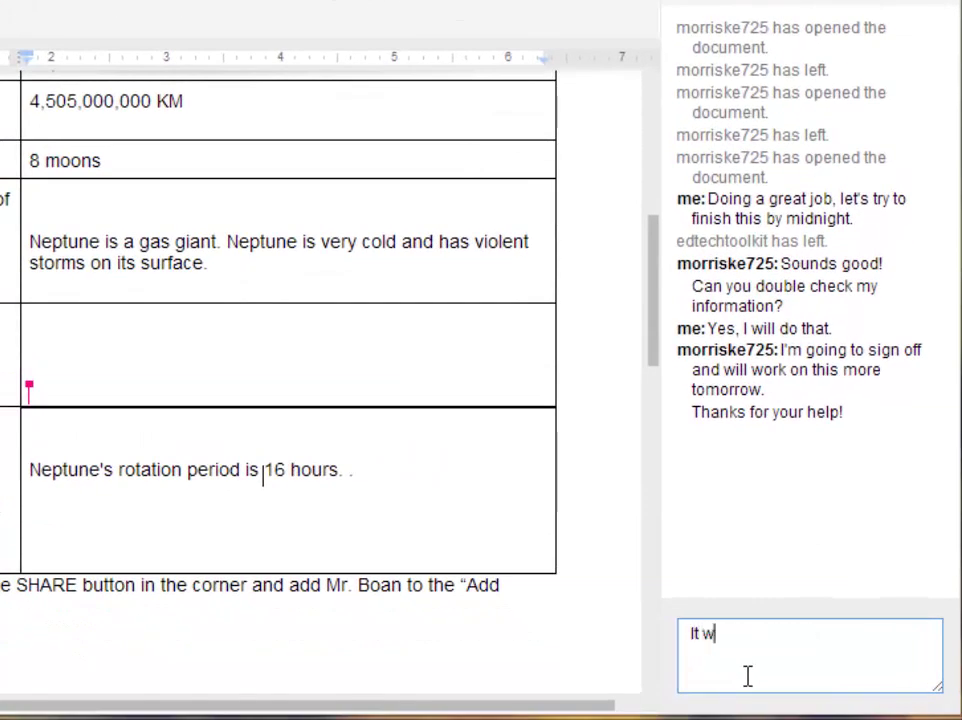
{"action": "type", "text": "as great workin"}
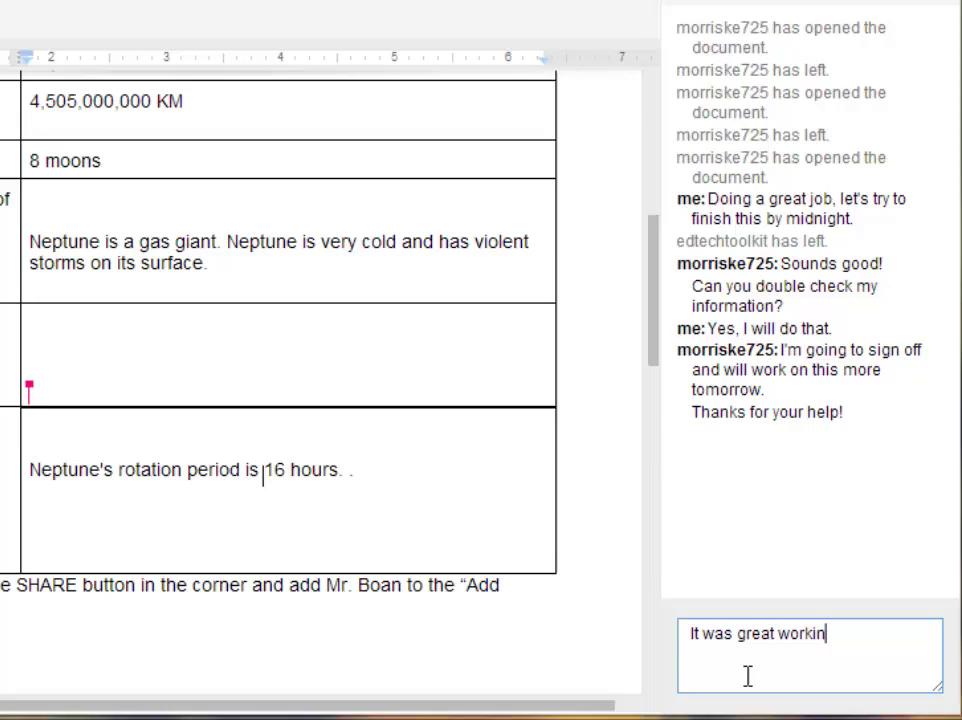
{"action": "type", "text": "g with you"}
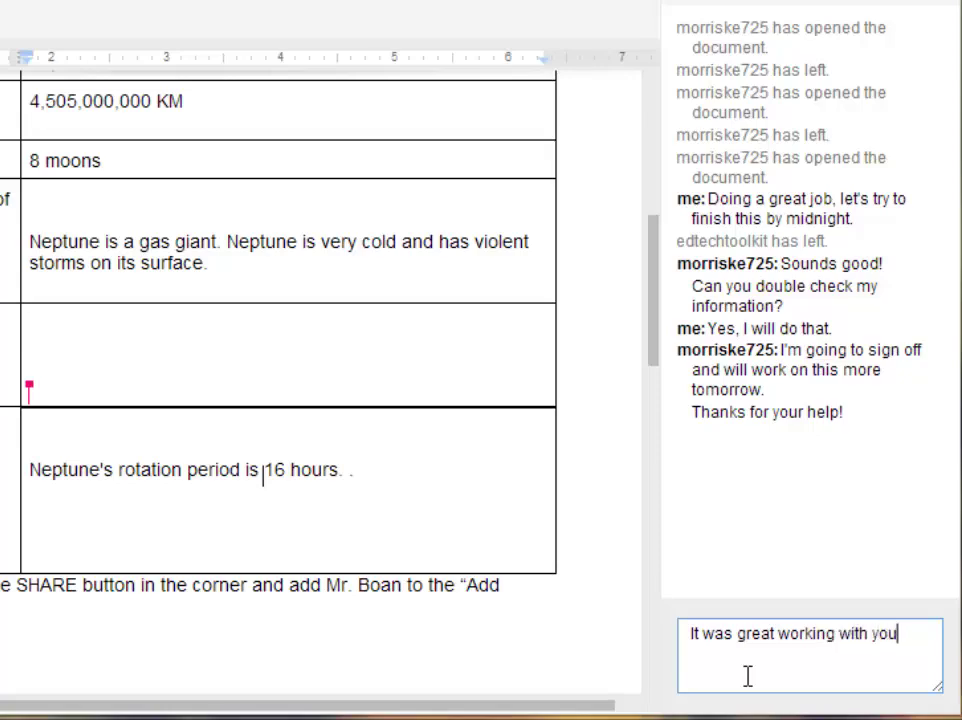
{"action": "type", "text": ", I'll see you tomorrow"}
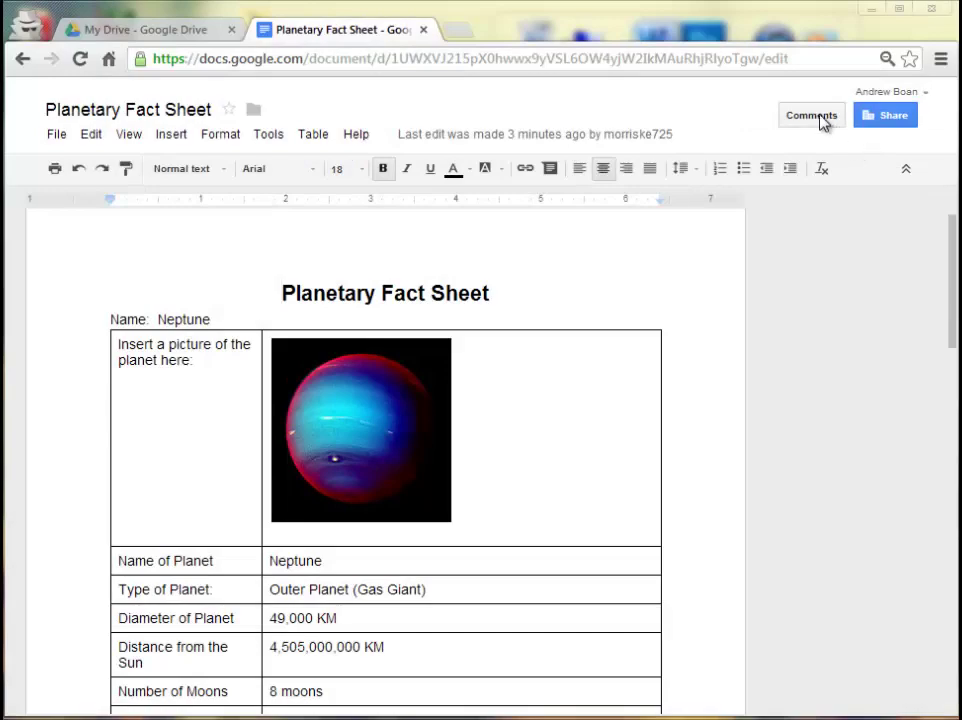
{"action": "left_click", "coordinate": [811, 115]}
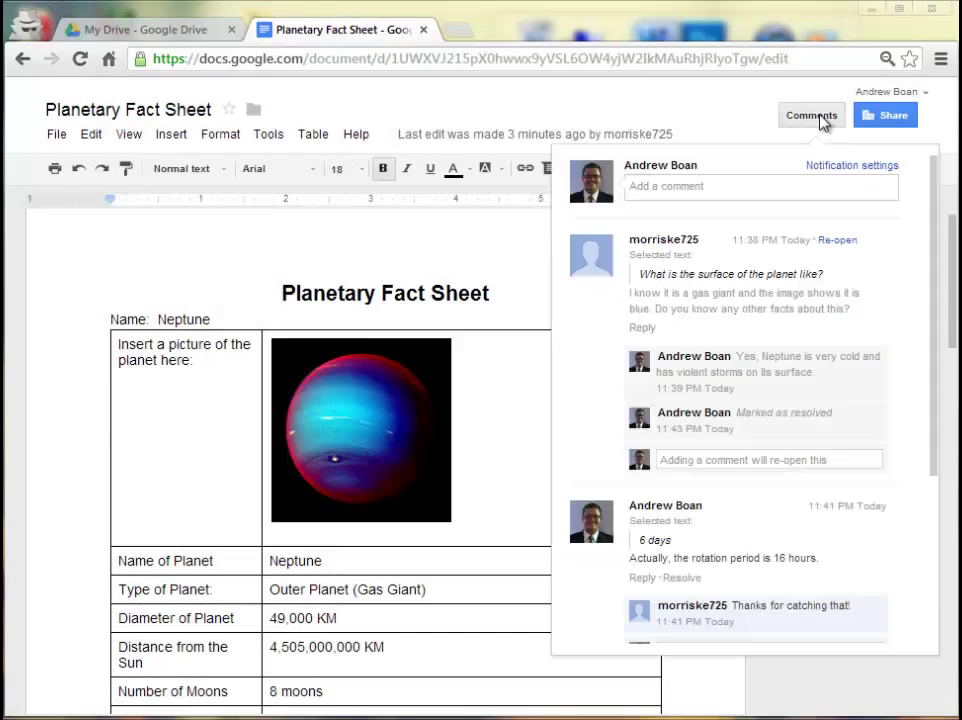
{"action": "scroll", "coordinate": [820, 360], "scroll_direction": "down", "scroll_amount": 3}
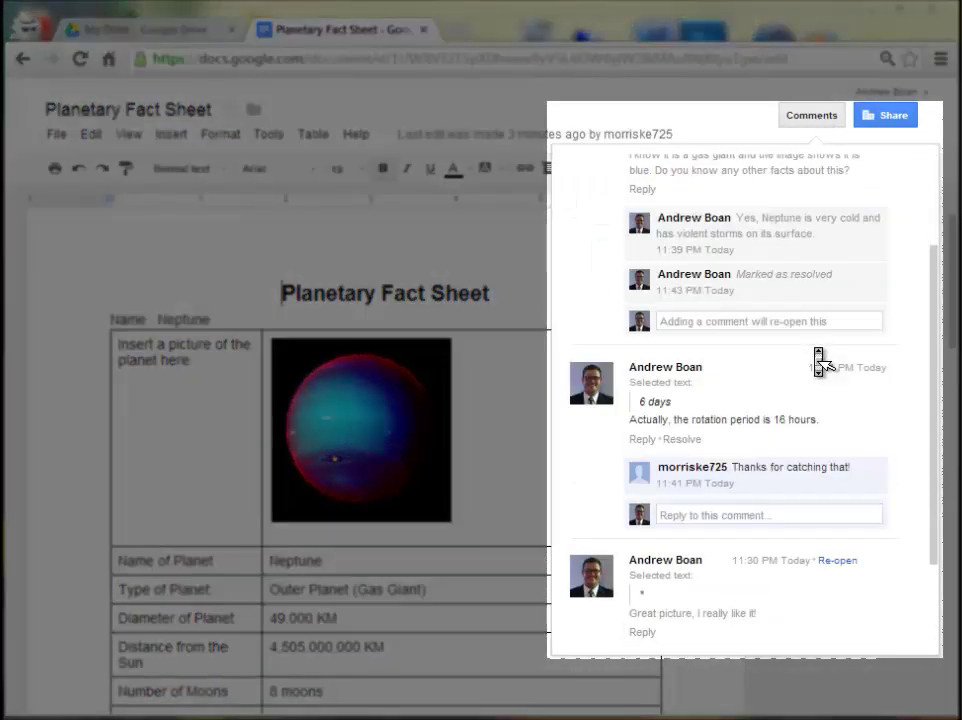
{"action": "scroll", "coordinate": [818, 361], "scroll_direction": "up", "scroll_amount": 3}
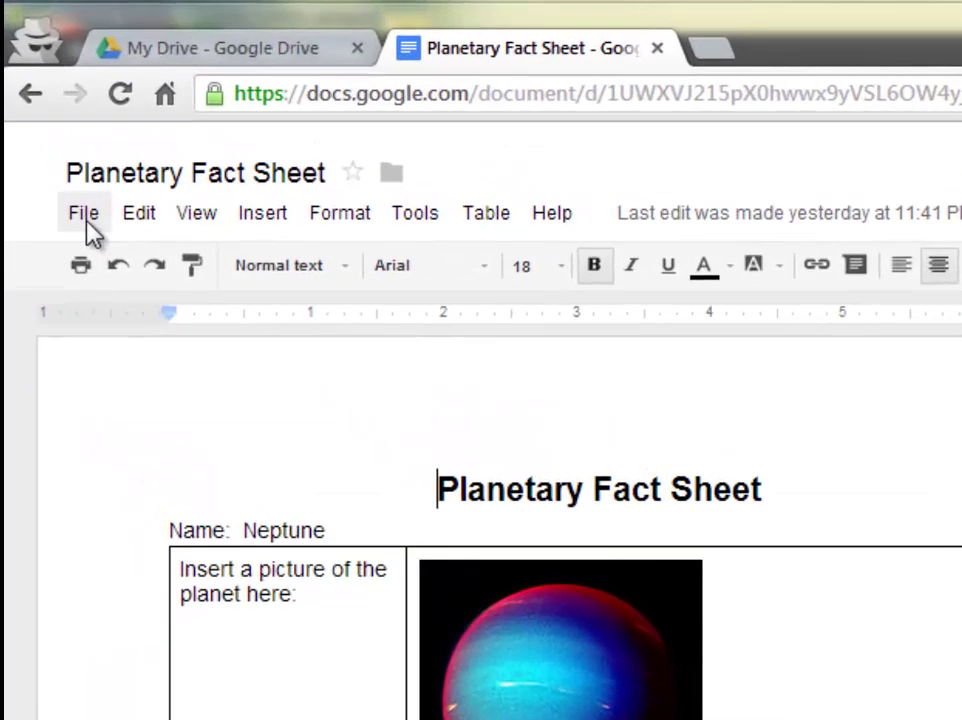
Open the revision history and review the March 3, 11:40 PM version's marked changes.
{"action": "left_click", "coordinate": [84, 220]}
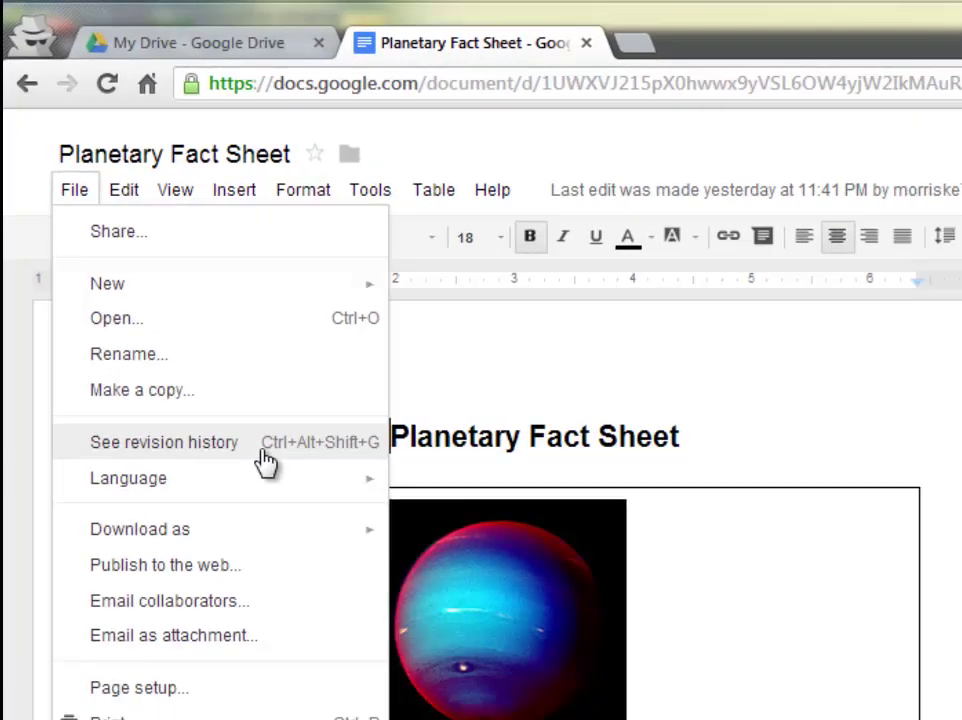
{"action": "left_click", "coordinate": [265, 462]}
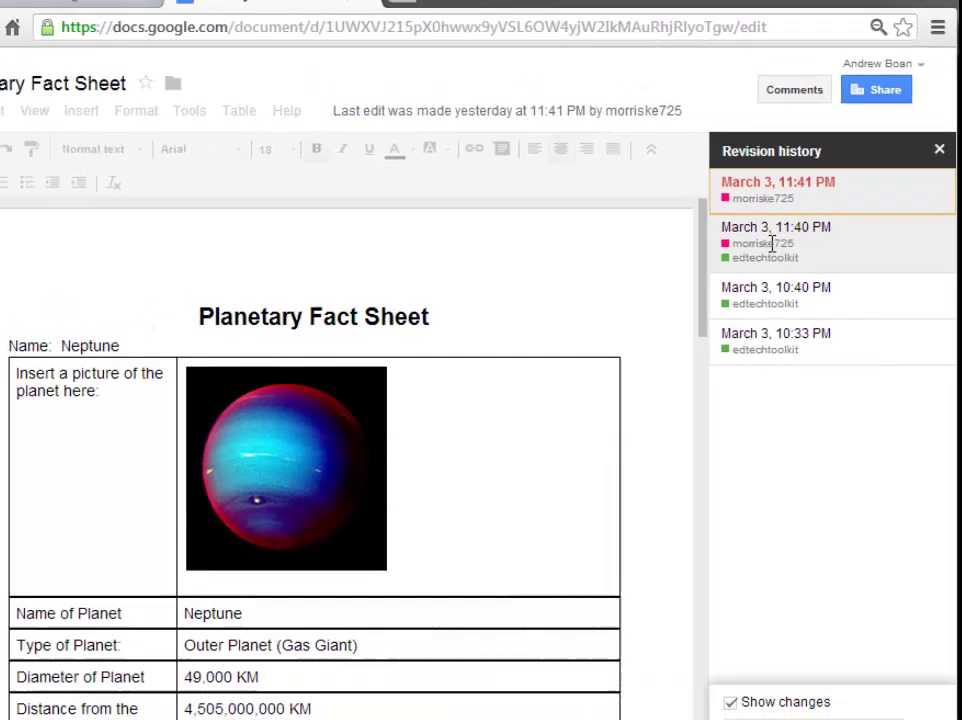
{"action": "left_click", "coordinate": [755, 211]}
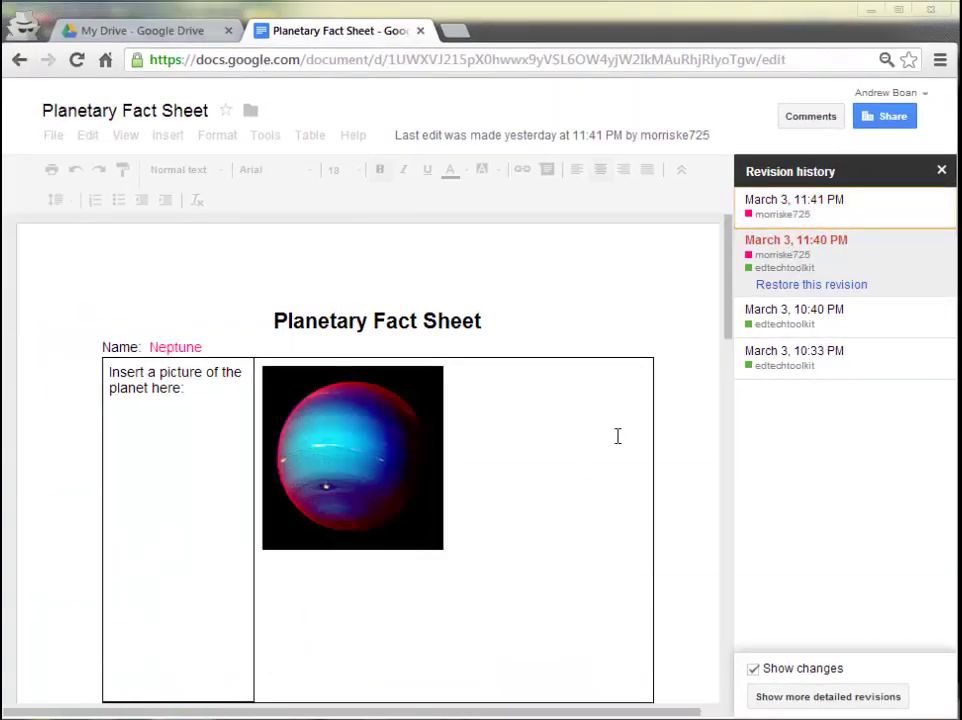
{"action": "scroll", "coordinate": [607, 445], "scroll_direction": "down", "scroll_amount": 1}
{"action": "scroll", "coordinate": [343, 629], "scroll_direction": "down", "scroll_amount": 1}
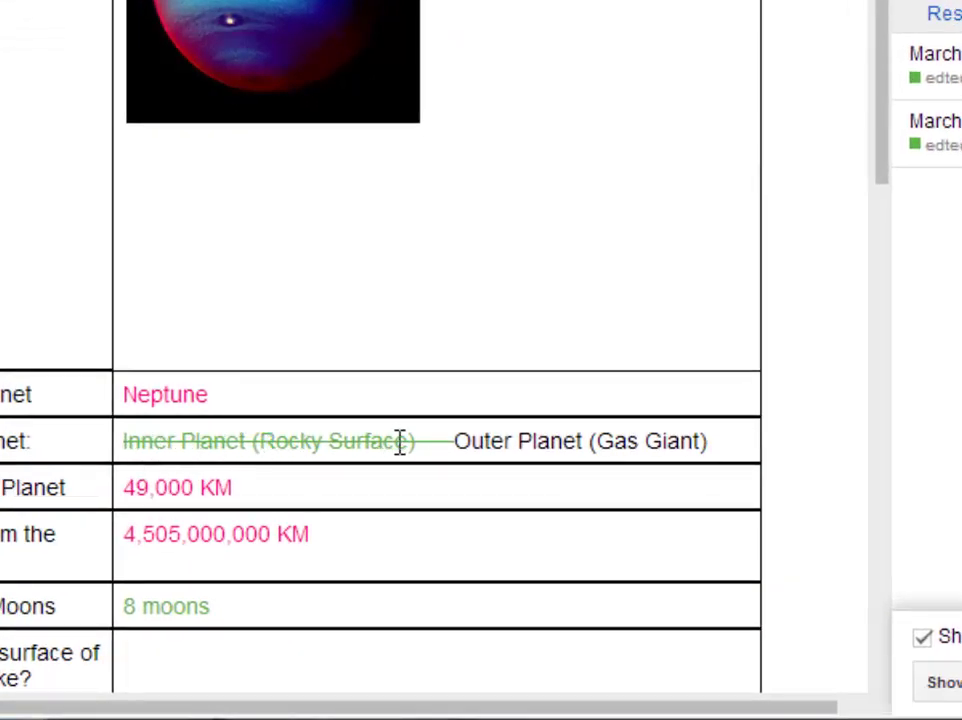
{"action": "scroll", "coordinate": [316, 545], "scroll_direction": "up", "scroll_amount": 1}
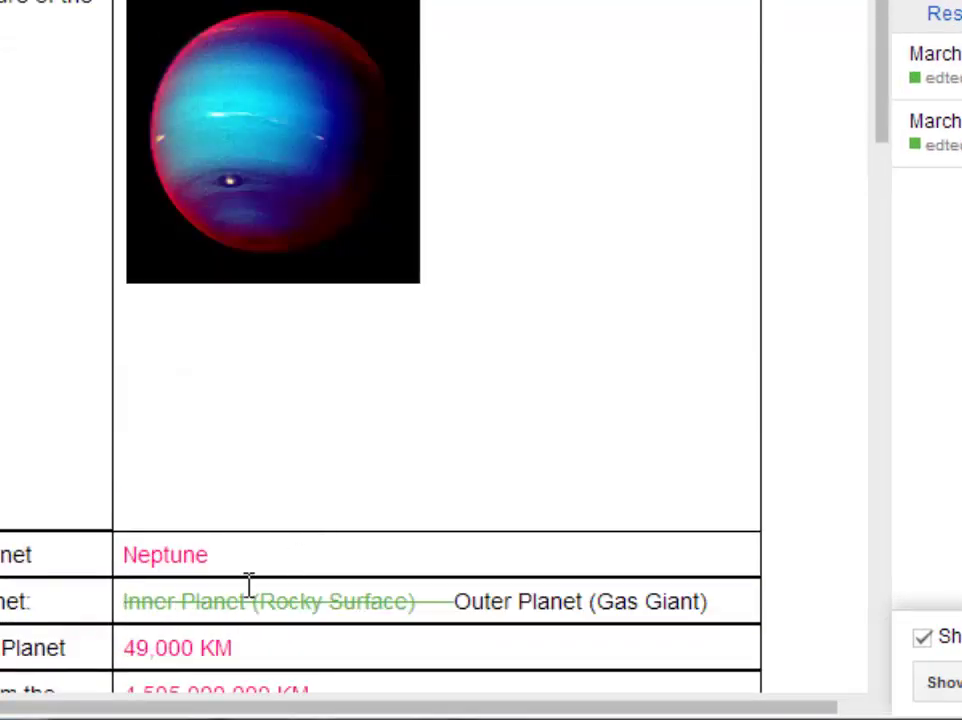
{"action": "scroll", "coordinate": [222, 560], "scroll_direction": "down", "scroll_amount": 2}
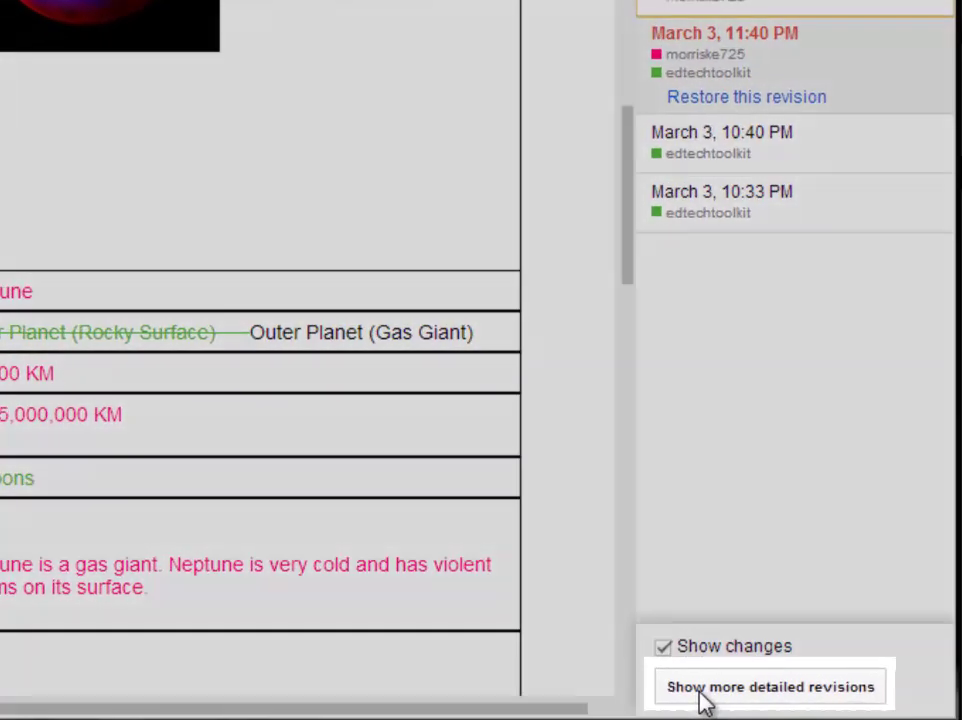
Expand to detailed revisions and browse the March 3 entries from 10:33 PM to 11:41 PM.
{"action": "left_click", "coordinate": [700, 688]}
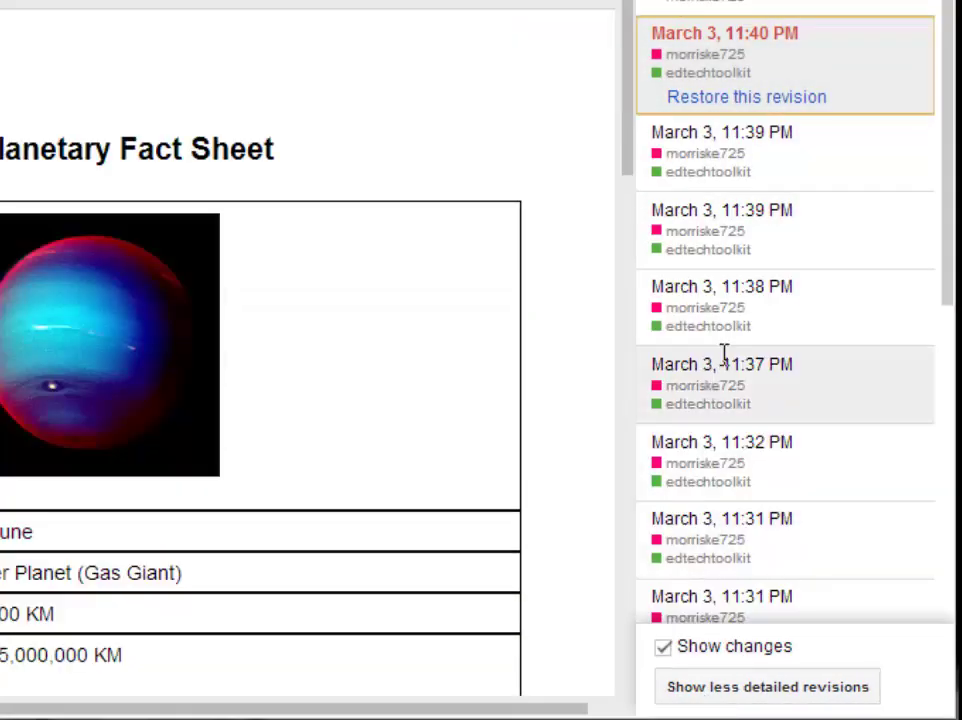
{"action": "scroll", "coordinate": [724, 354], "scroll_direction": "down", "scroll_amount": 6}
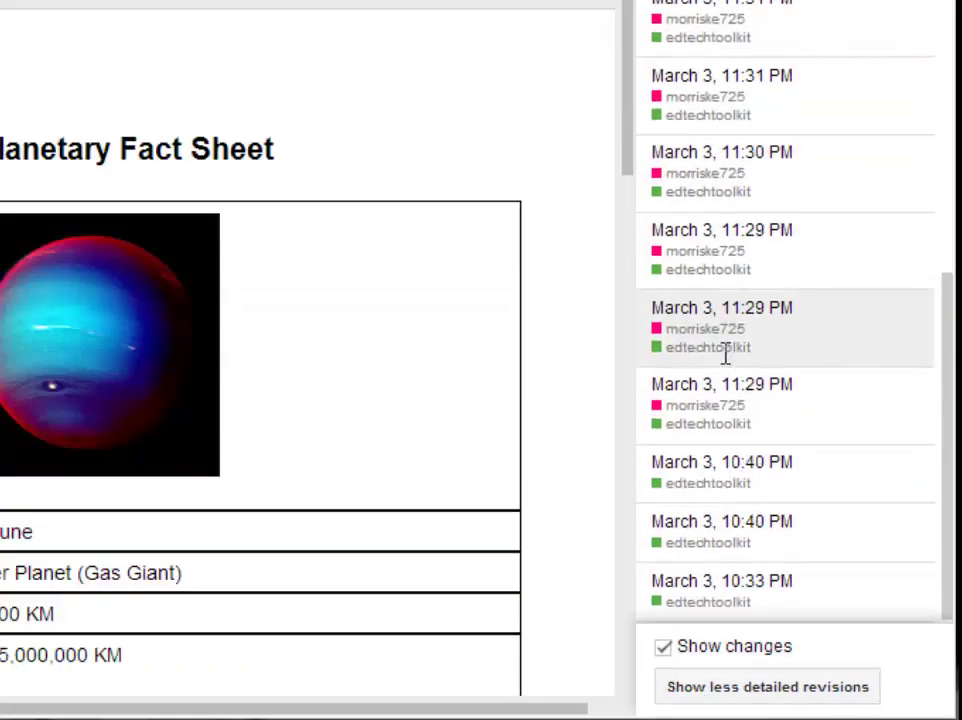
{"action": "scroll", "coordinate": [717, 345], "scroll_direction": "up", "scroll_amount": 3}
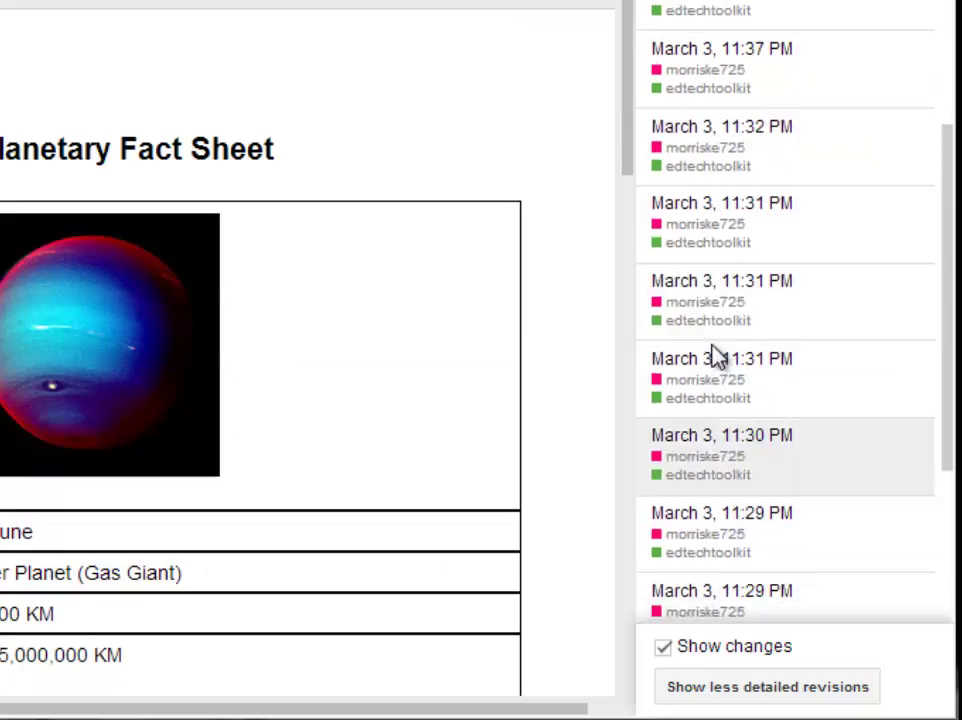
{"action": "scroll", "coordinate": [716, 355], "scroll_direction": "up", "scroll_amount": 2}
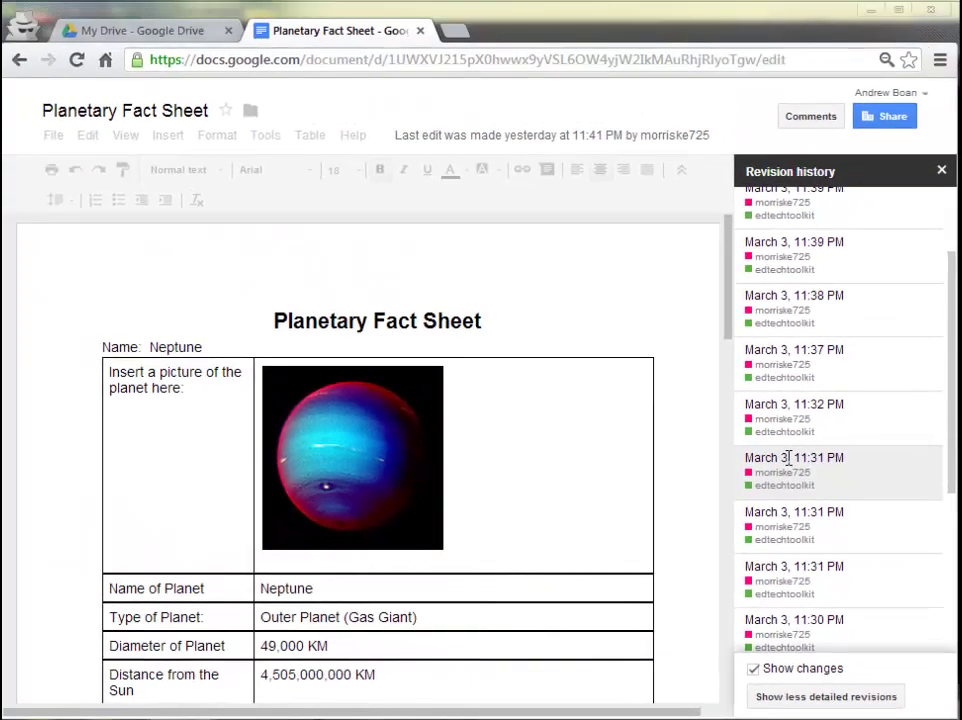